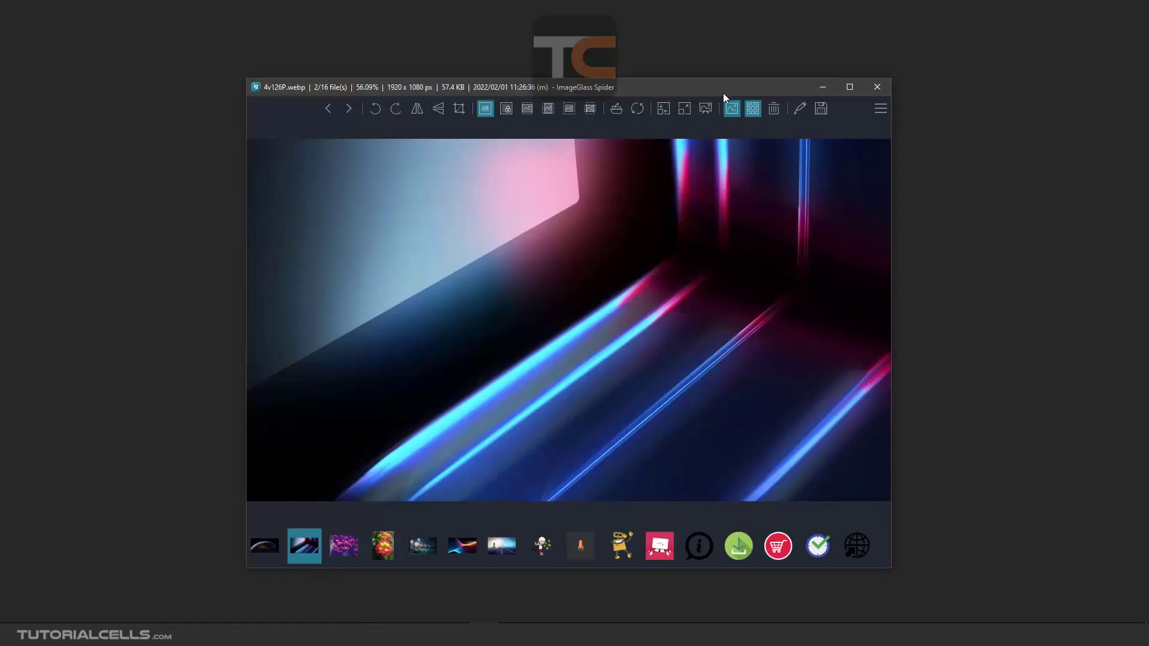
Open the image-editing settings and look through the list of file extensions with their editing applications
click(878, 116)
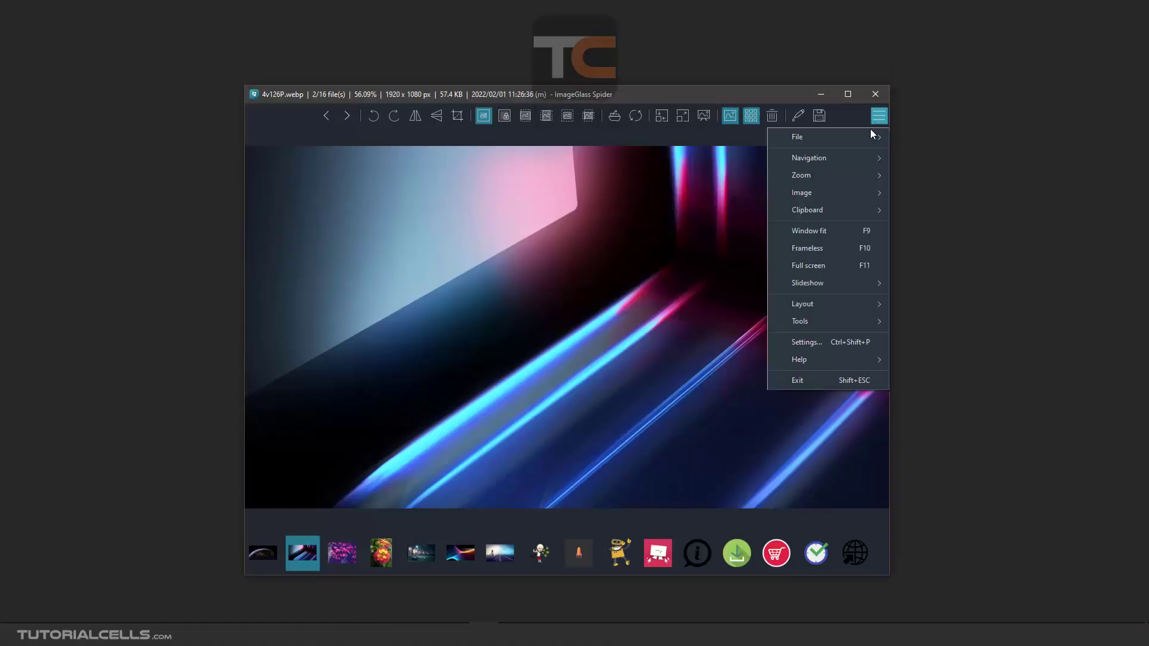
click(827, 339)
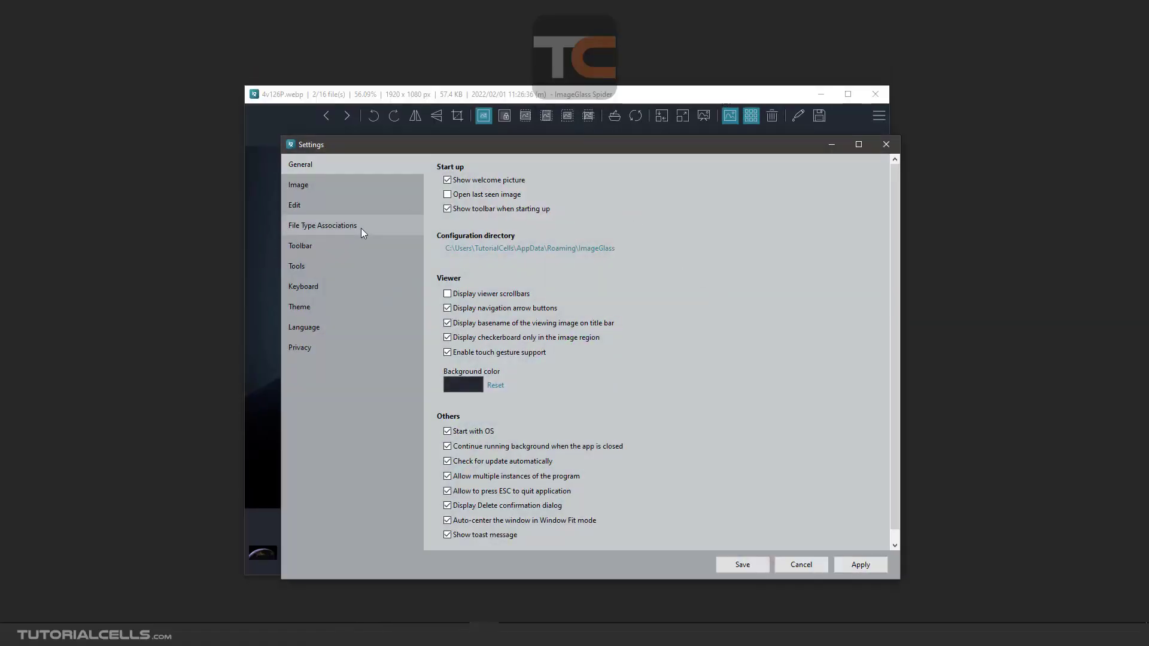
click(342, 207)
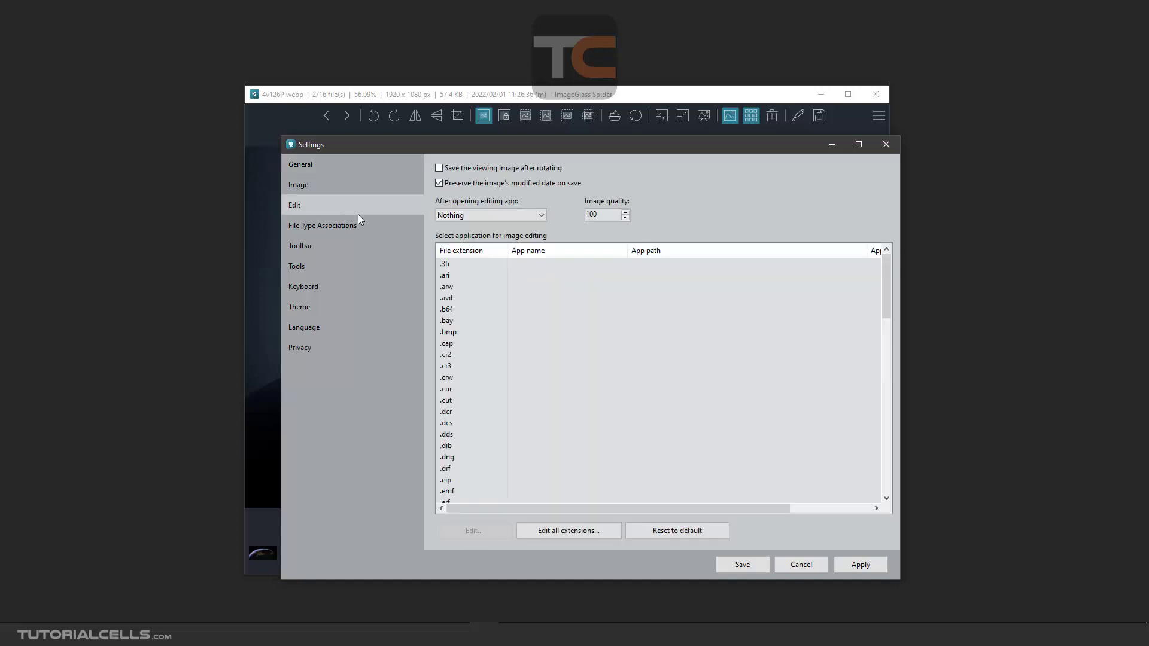
scroll(476, 365, down, 20)
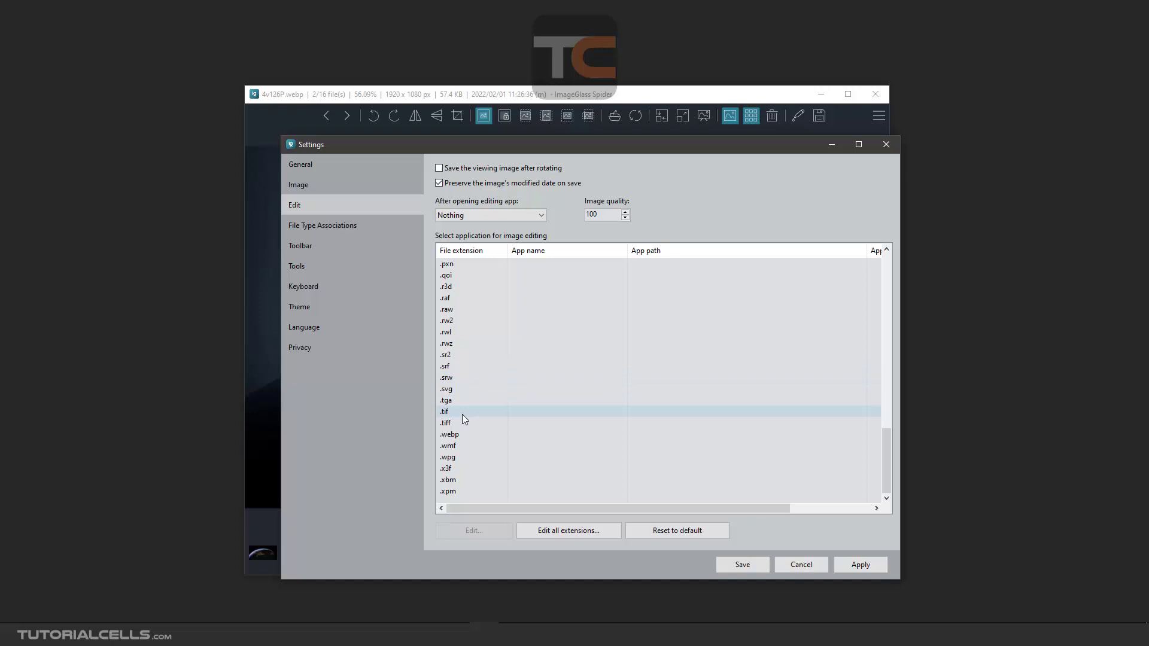
Examine the editing-app options for the .tiff extension, including browsing for an app path, and close them without changes
click(463, 422)
click(474, 531)
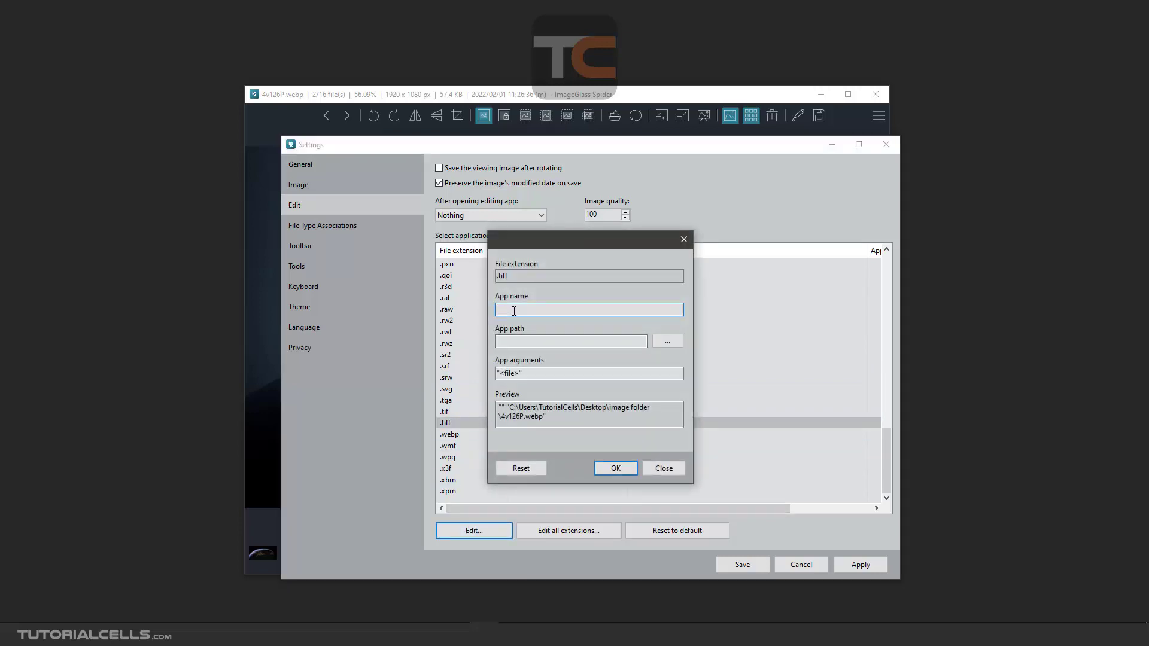
drag(538, 242, 577, 243)
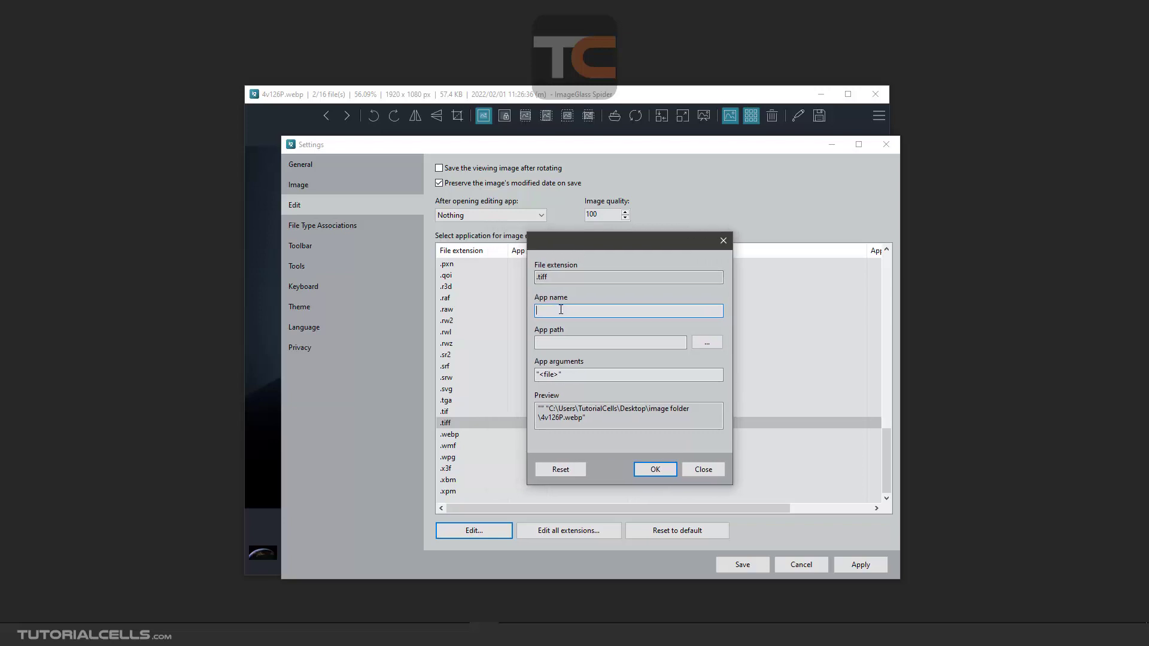
click(553, 343)
click(707, 342)
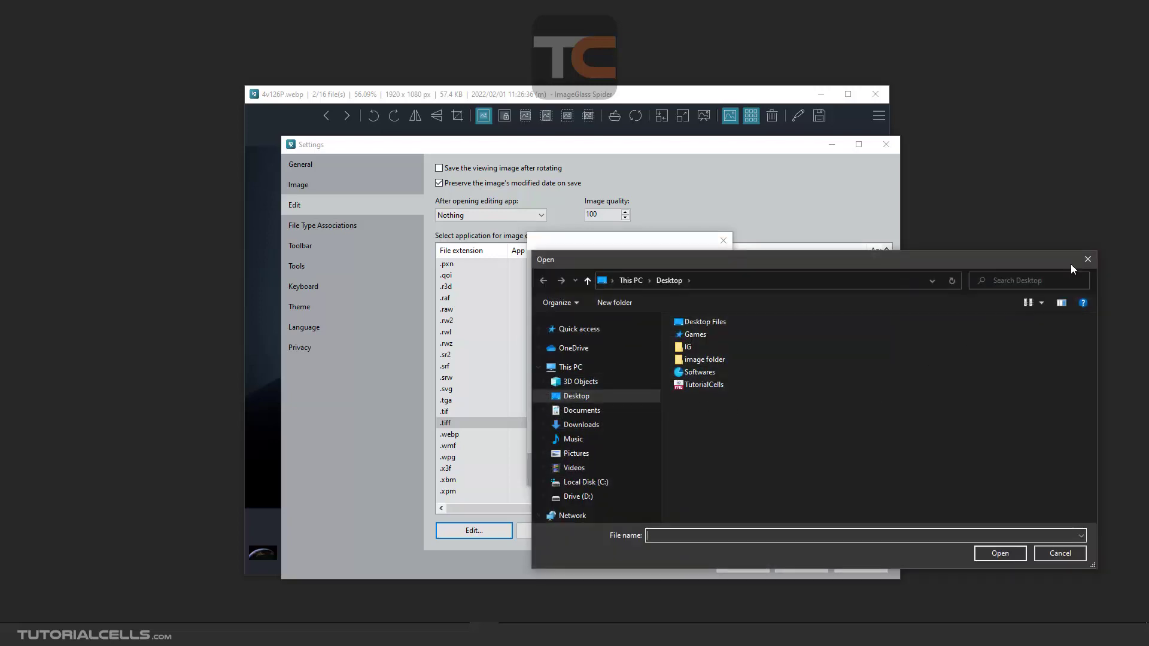
click(1087, 259)
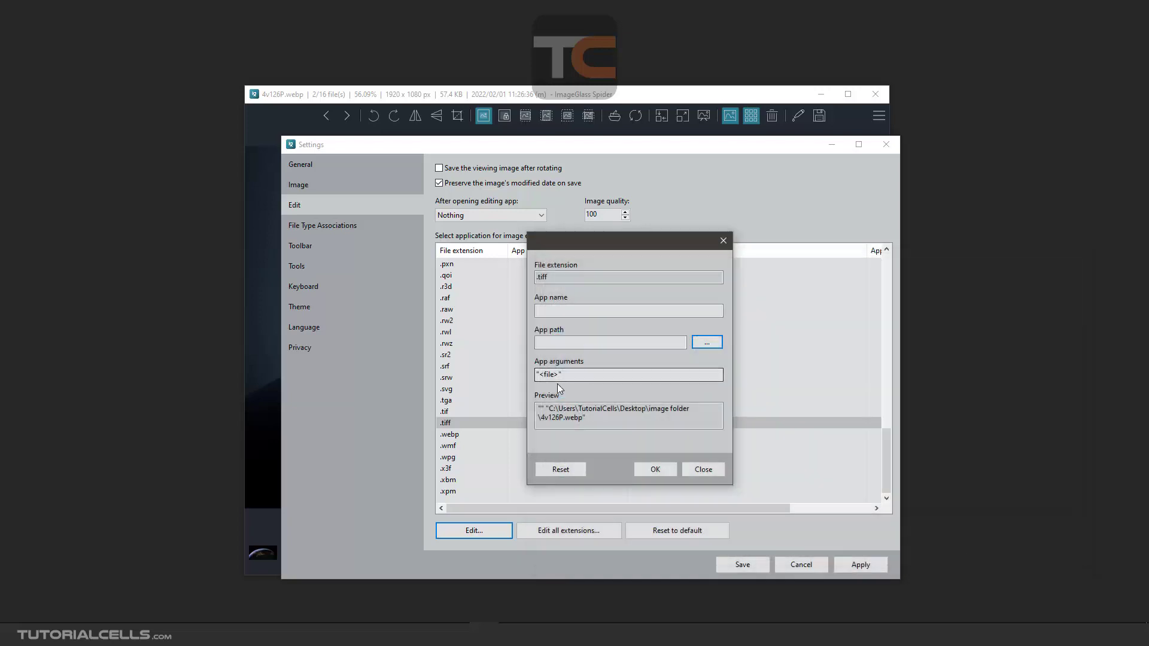
click(712, 474)
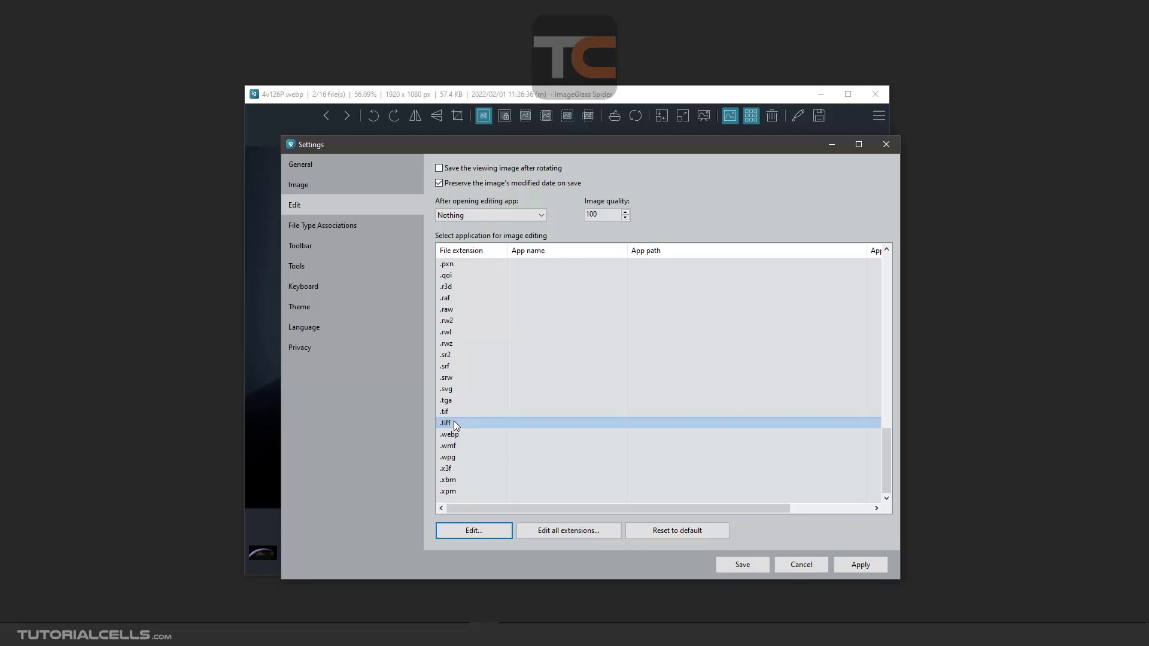
Look through the supported formats in the File Type Associations settings
scroll(467, 316, up, 9)
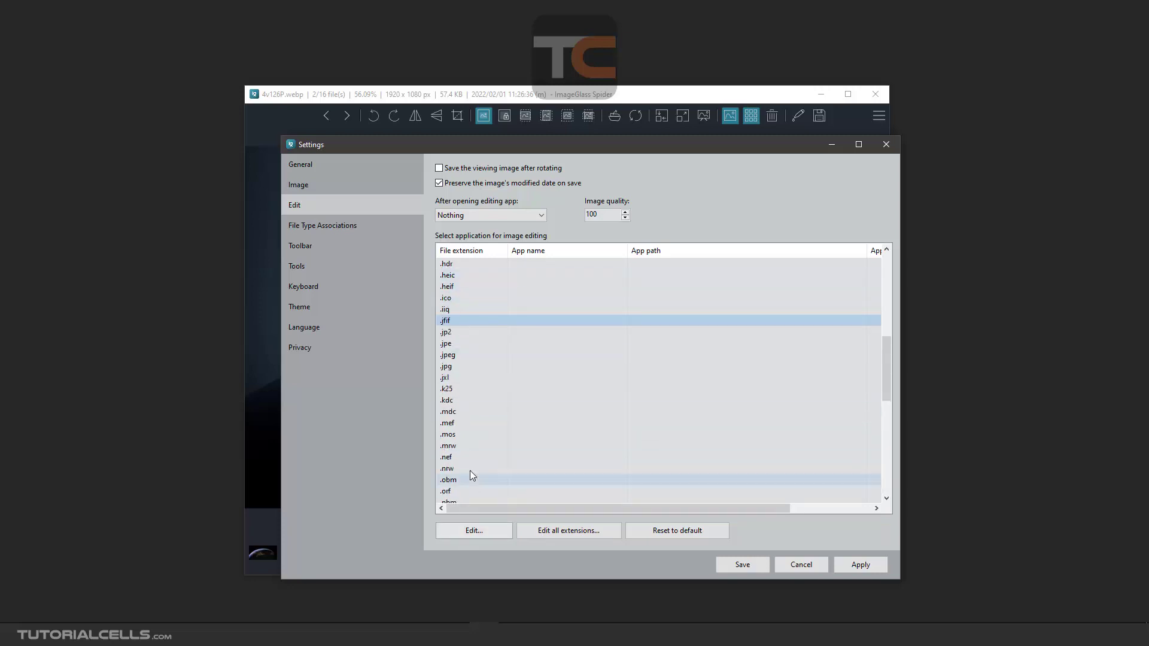
click(328, 227)
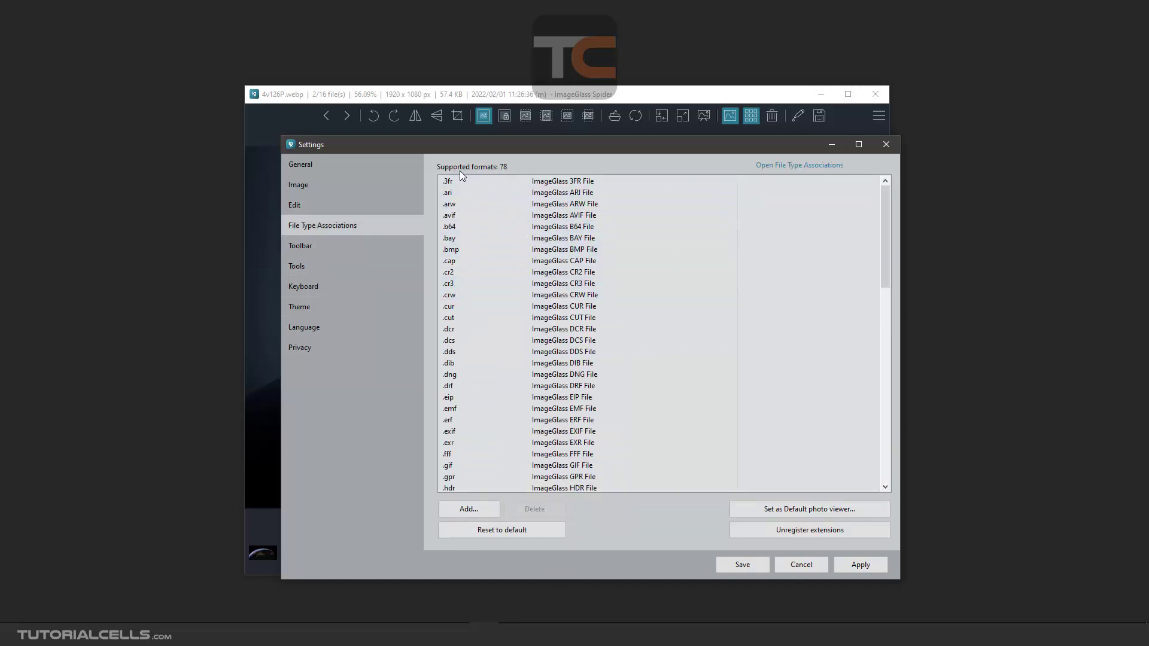
drag(880, 207, 902, 418)
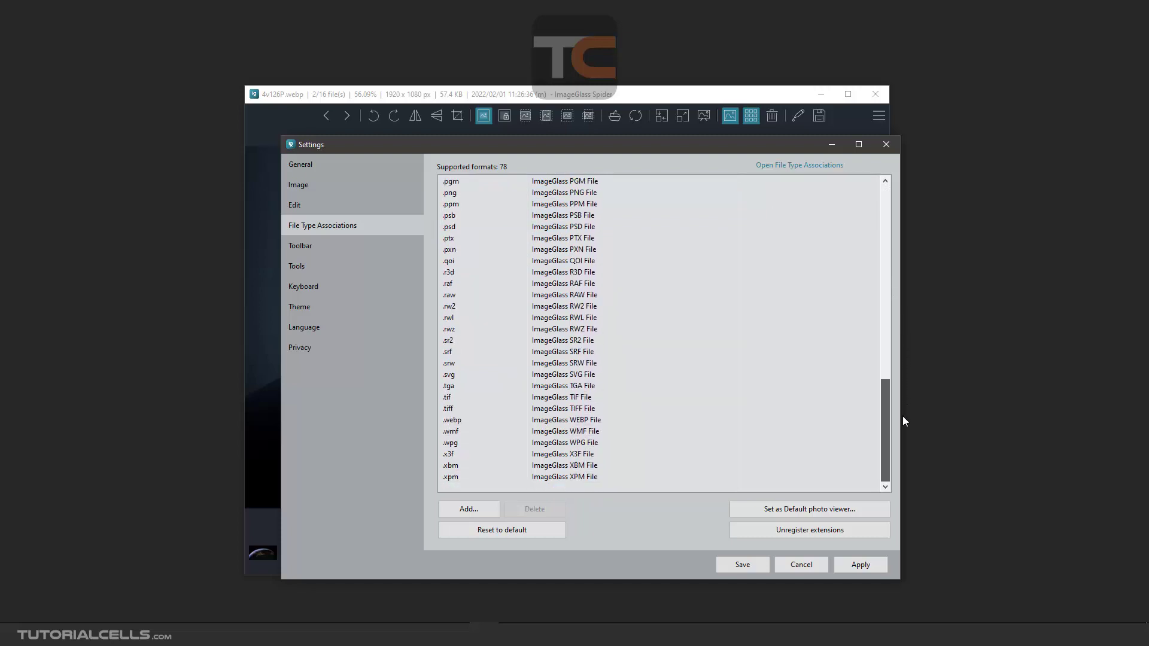
Open the Toolbar settings and compare the button lists with the viewer's own toolbar
click(353, 253)
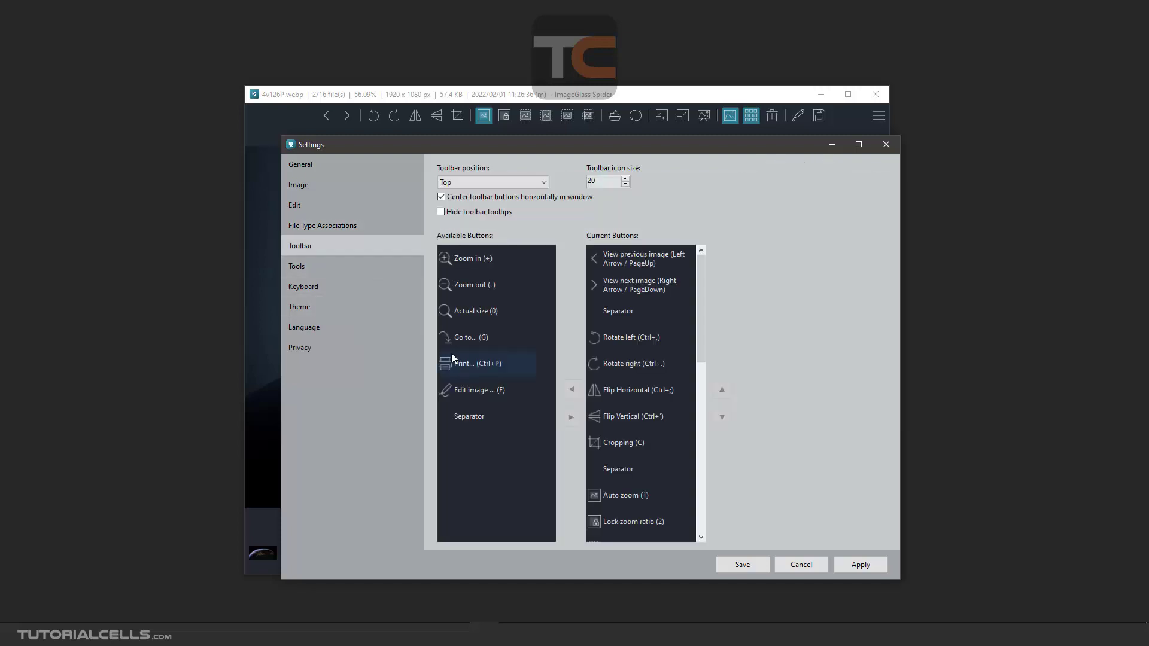
drag(574, 146, 572, 161)
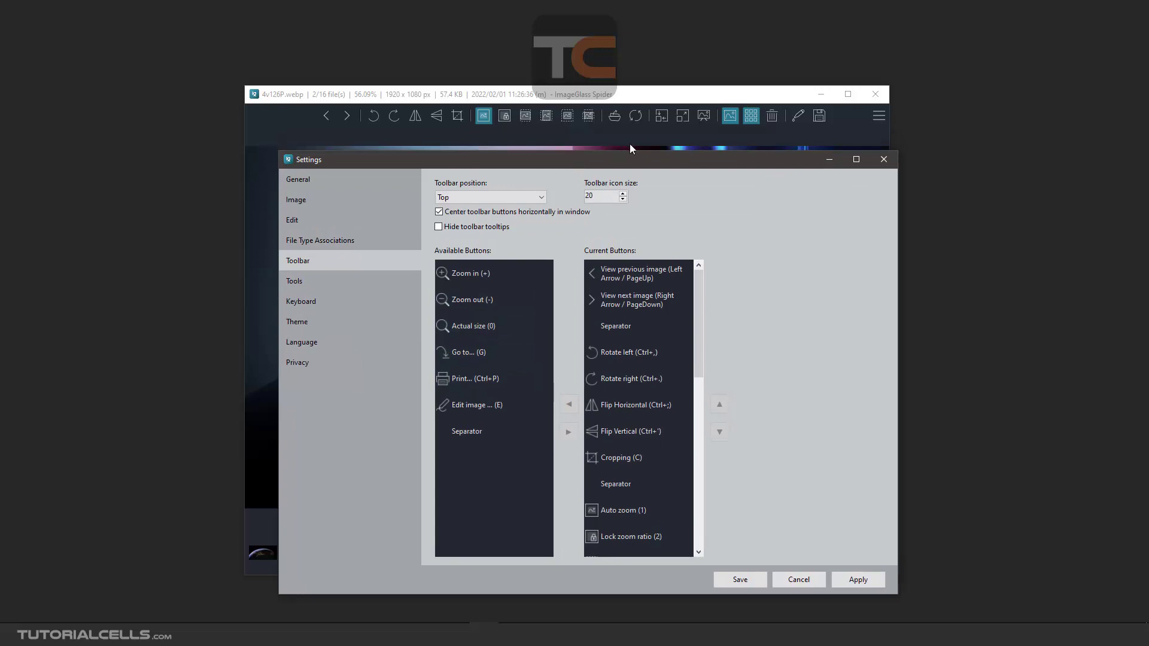
click(804, 125)
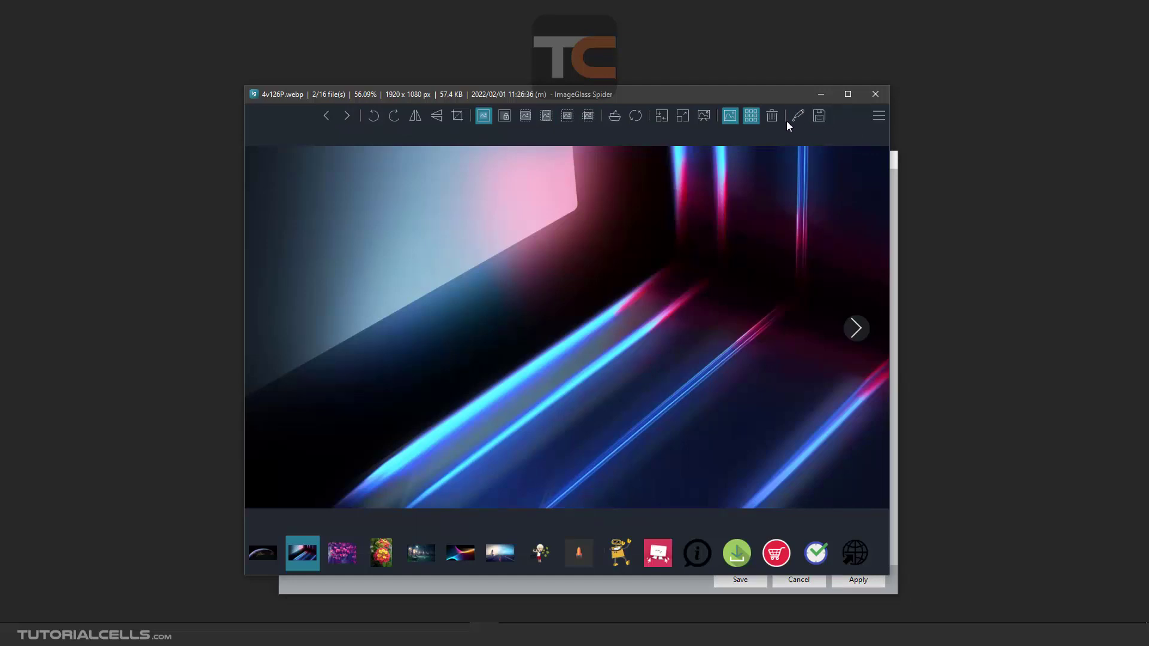
click(895, 214)
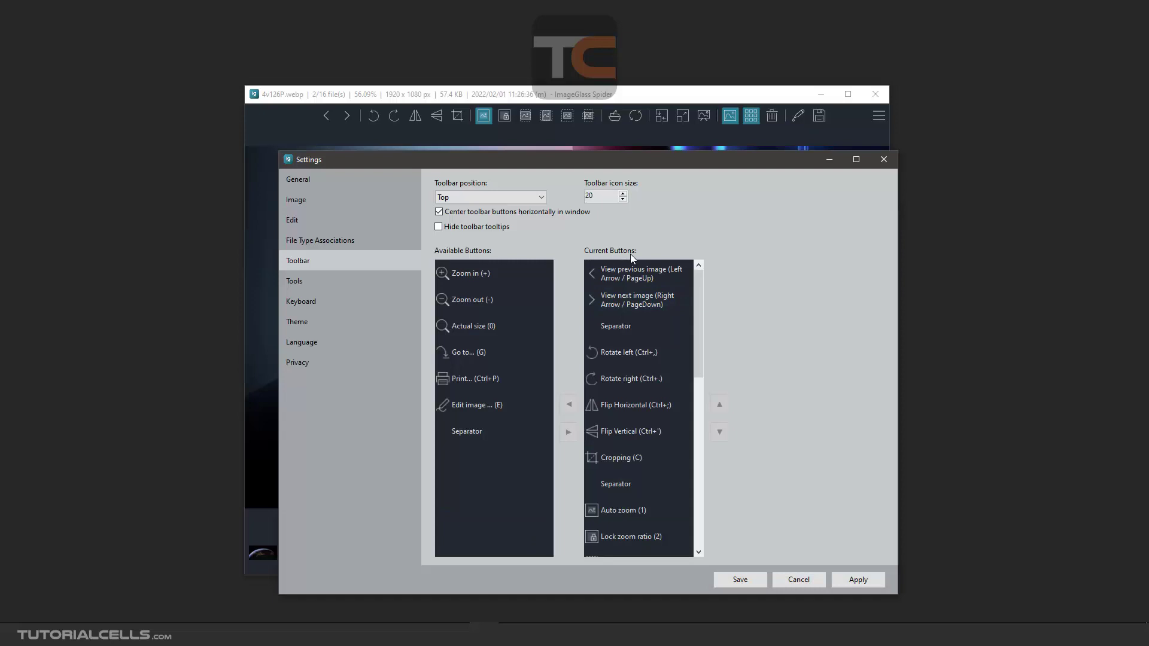
Remove Save image as, Color picker and the separator before them from the current toolbar buttons, and save the settings
scroll(641, 395, down, 8)
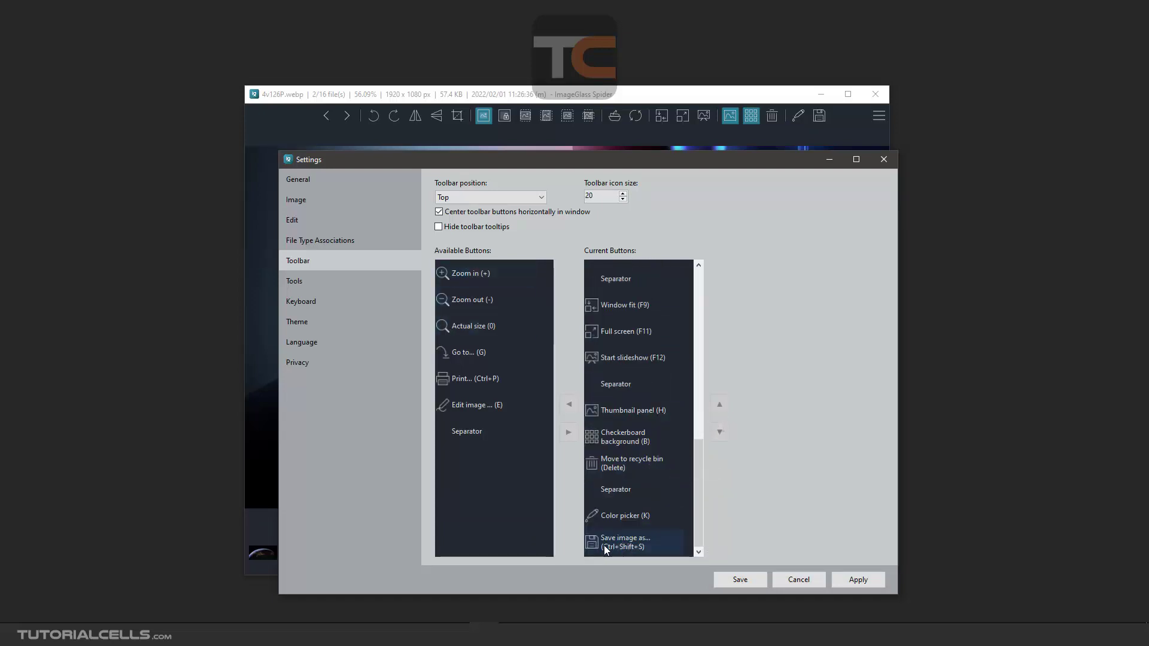
click(616, 542)
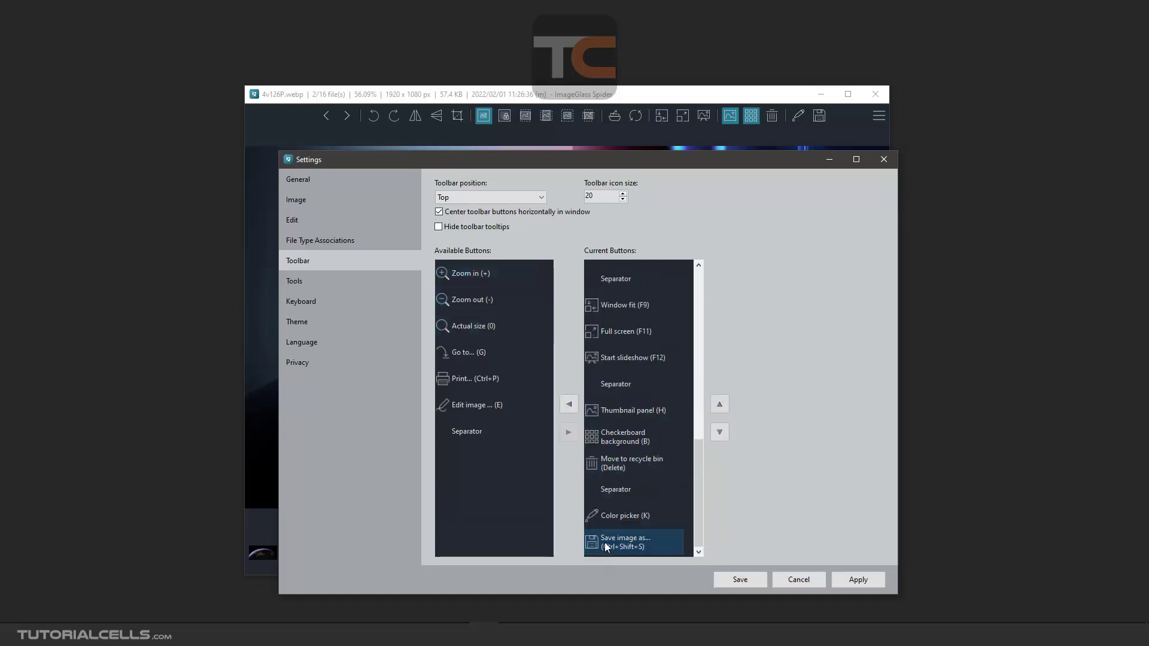
click(567, 405)
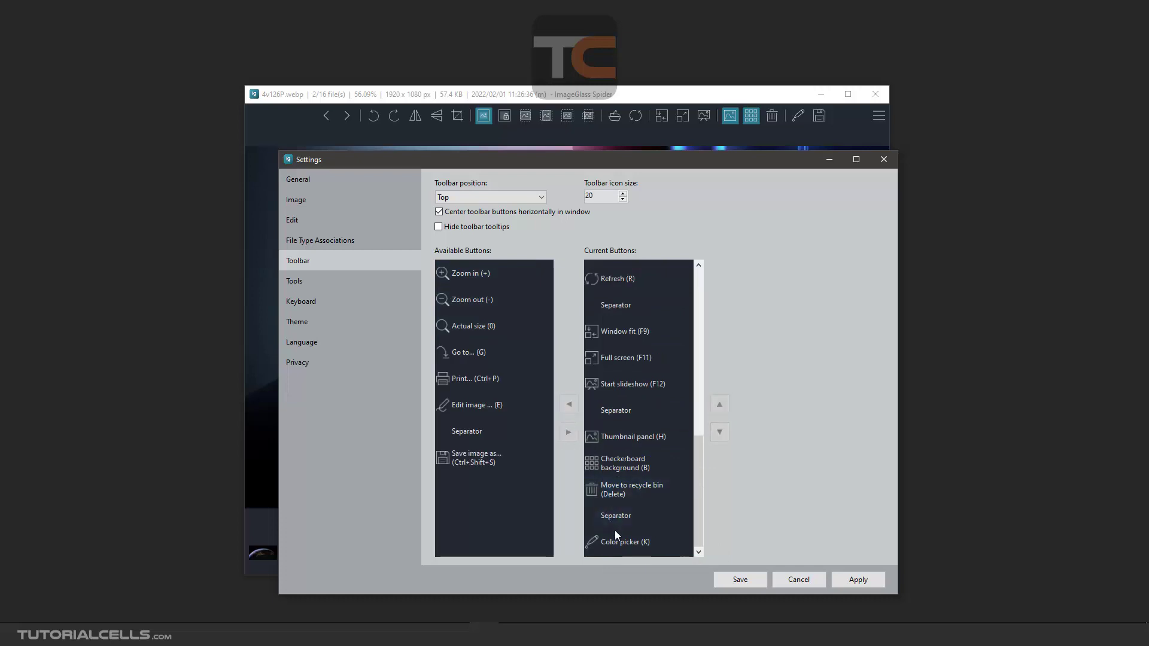
click(615, 535)
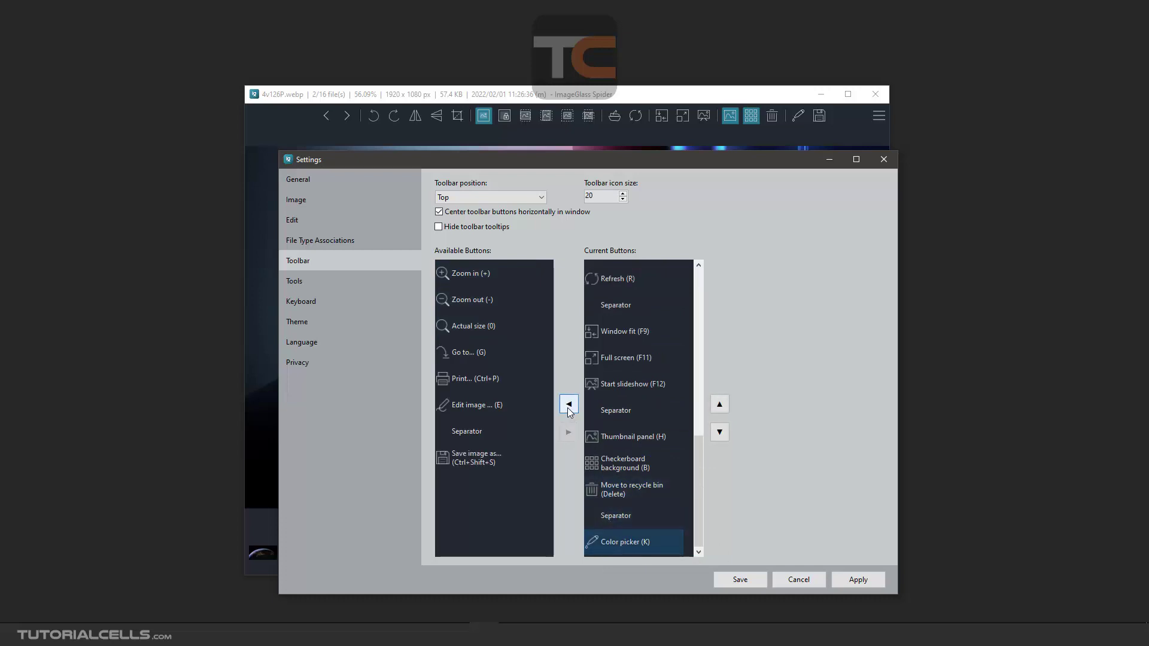
click(568, 408)
click(612, 541)
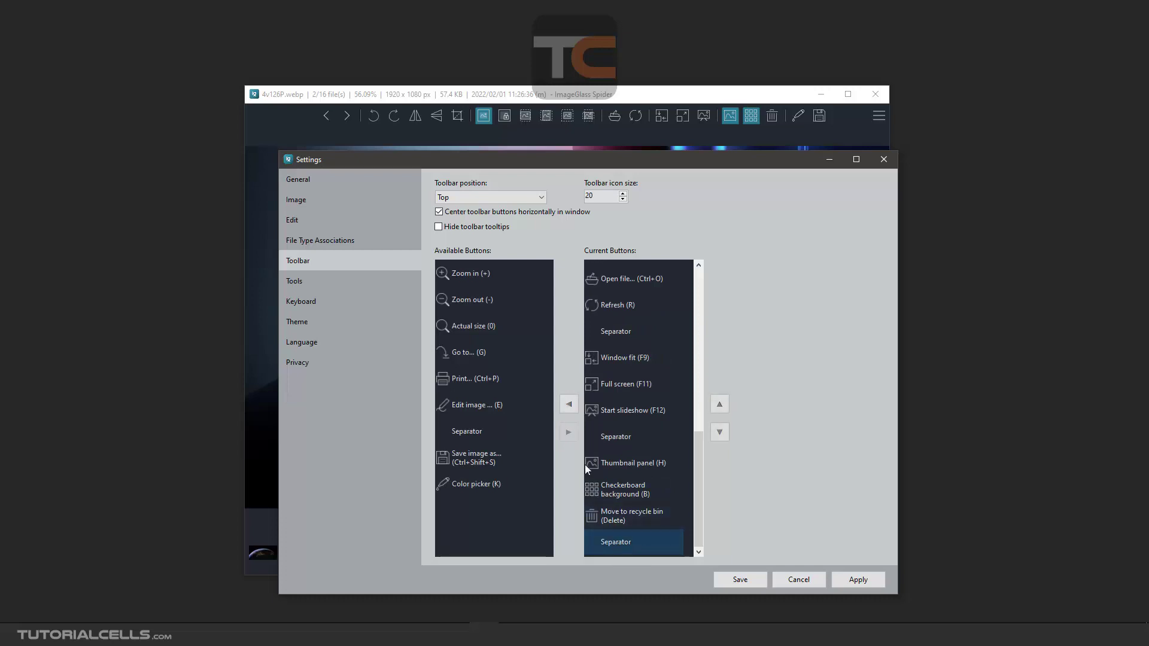
click(569, 407)
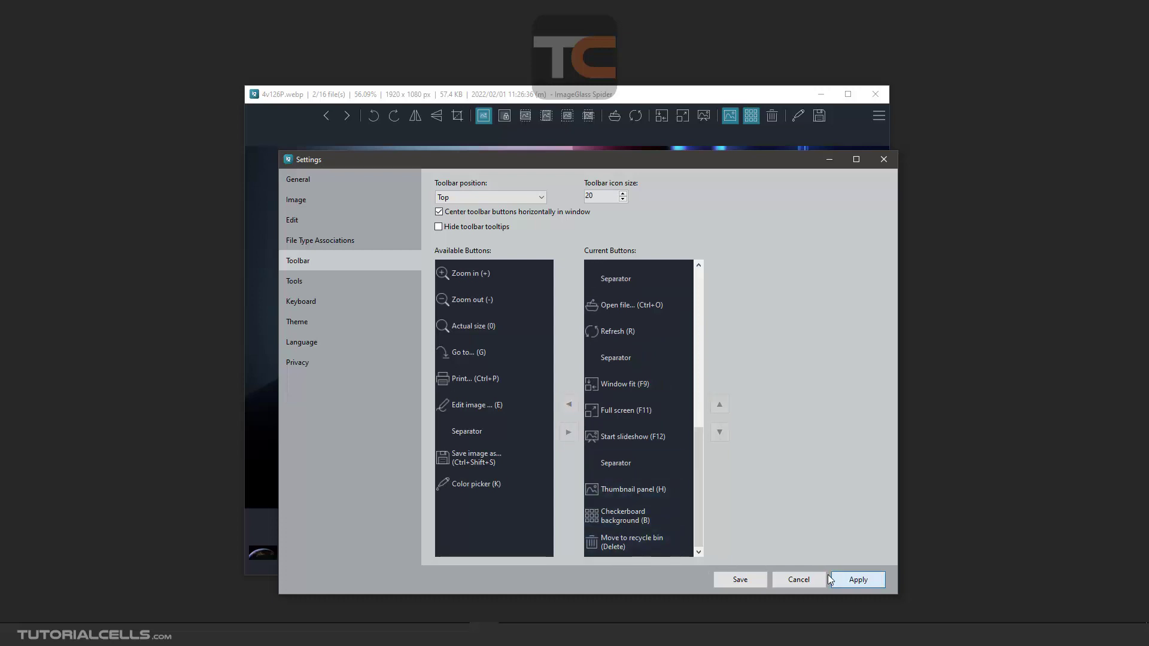
click(740, 579)
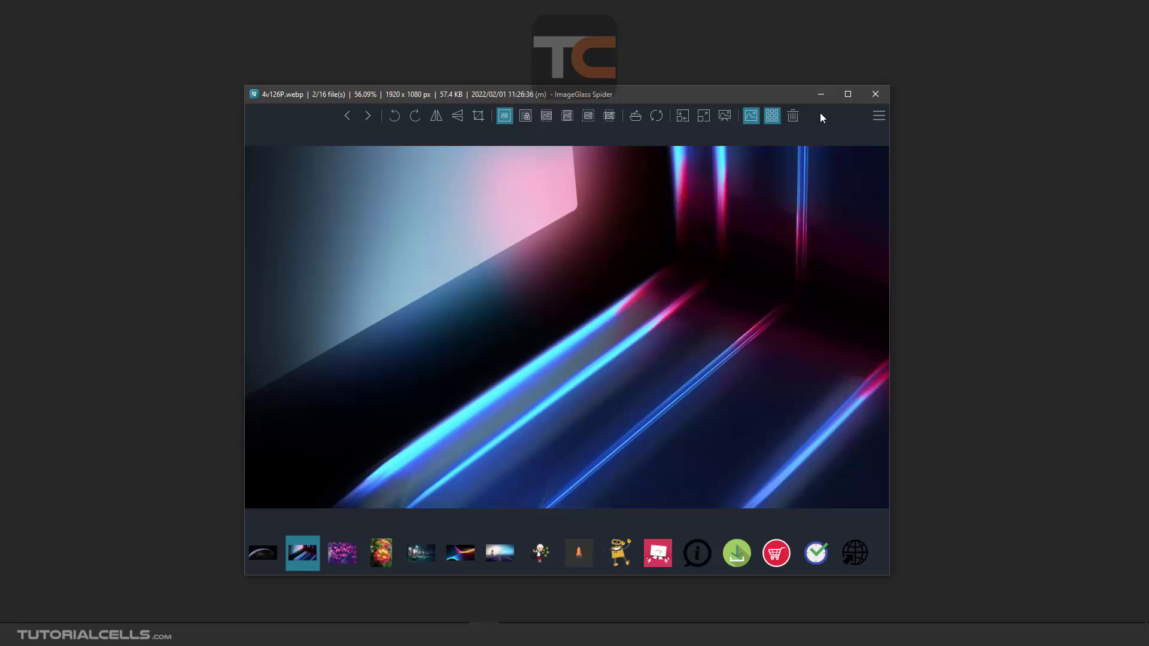
Reopen the Toolbar settings and add Save image as back to the current toolbar buttons
click(879, 116)
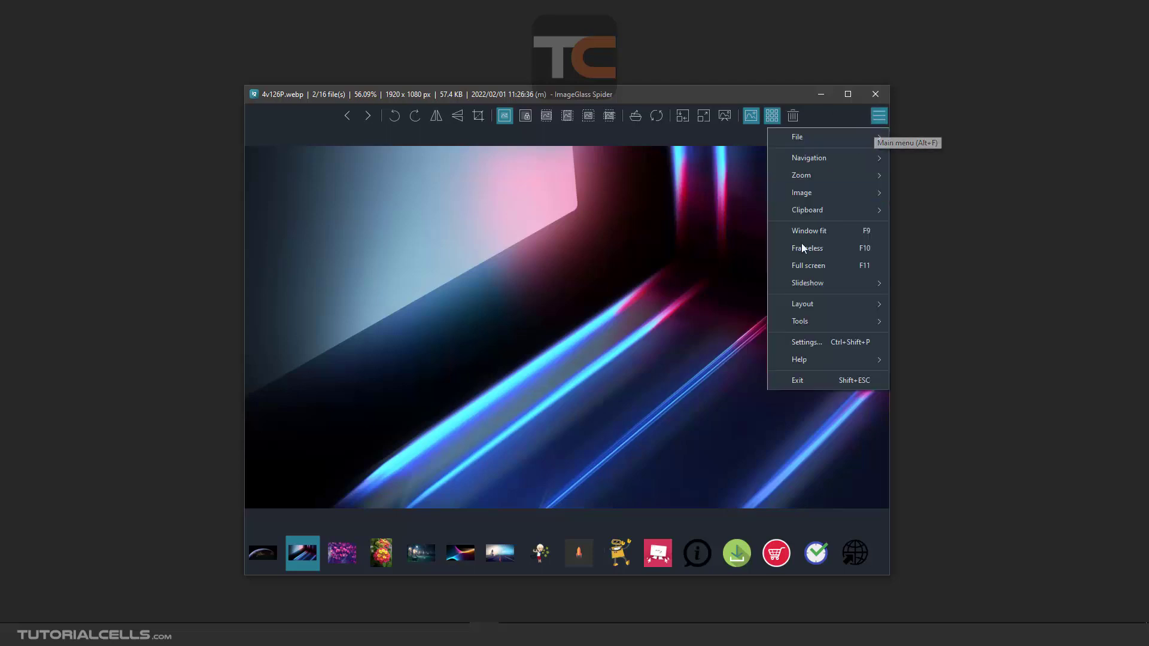
click(806, 339)
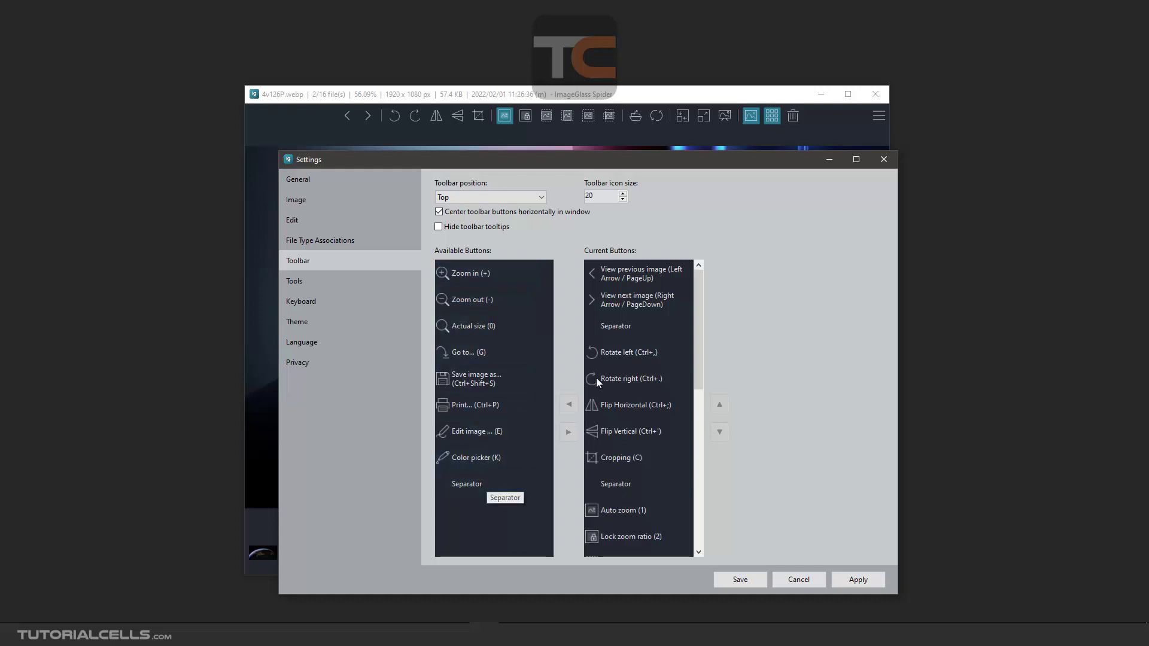
click(406, 128)
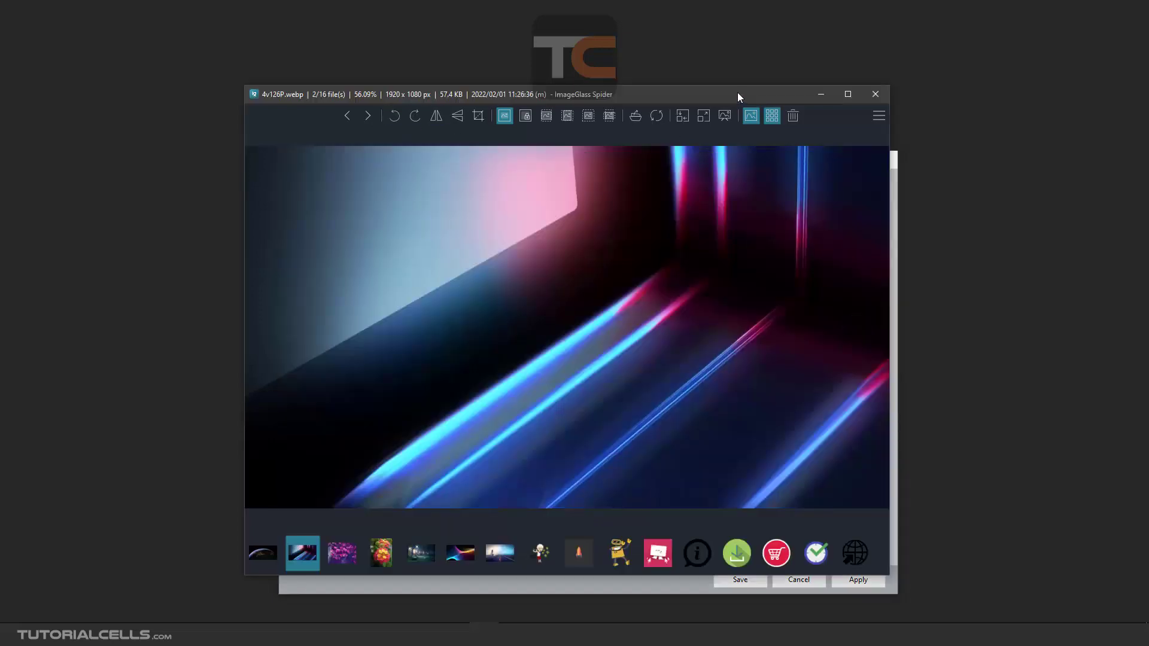
drag(738, 92, 679, 84)
click(880, 206)
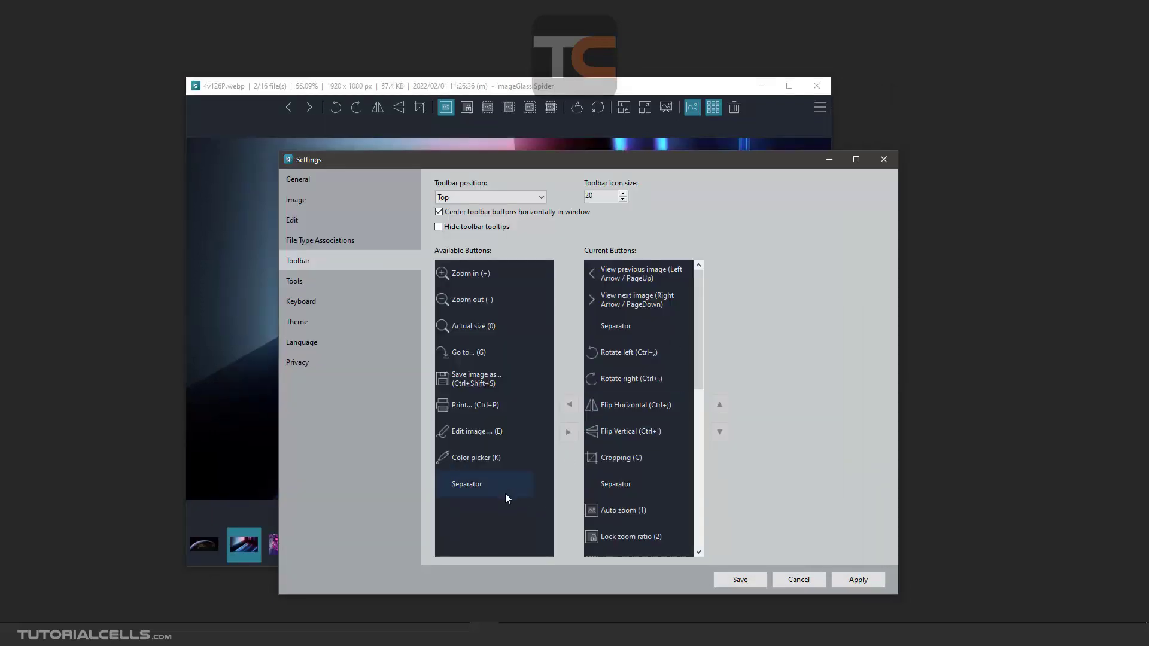
click(476, 384)
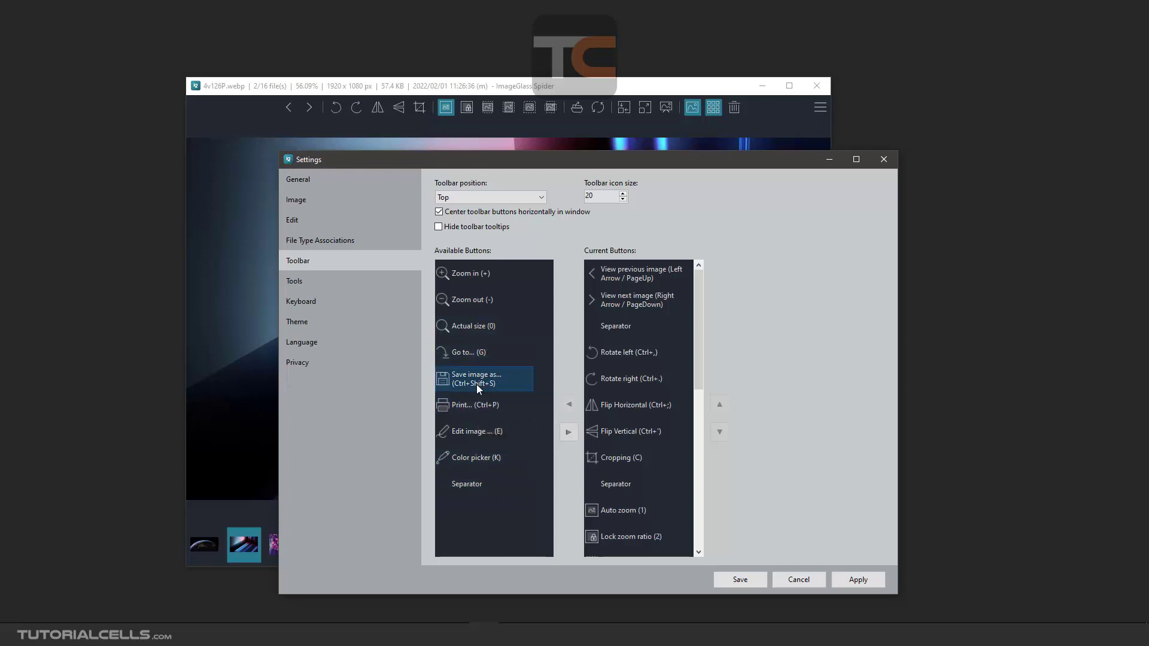
click(568, 432)
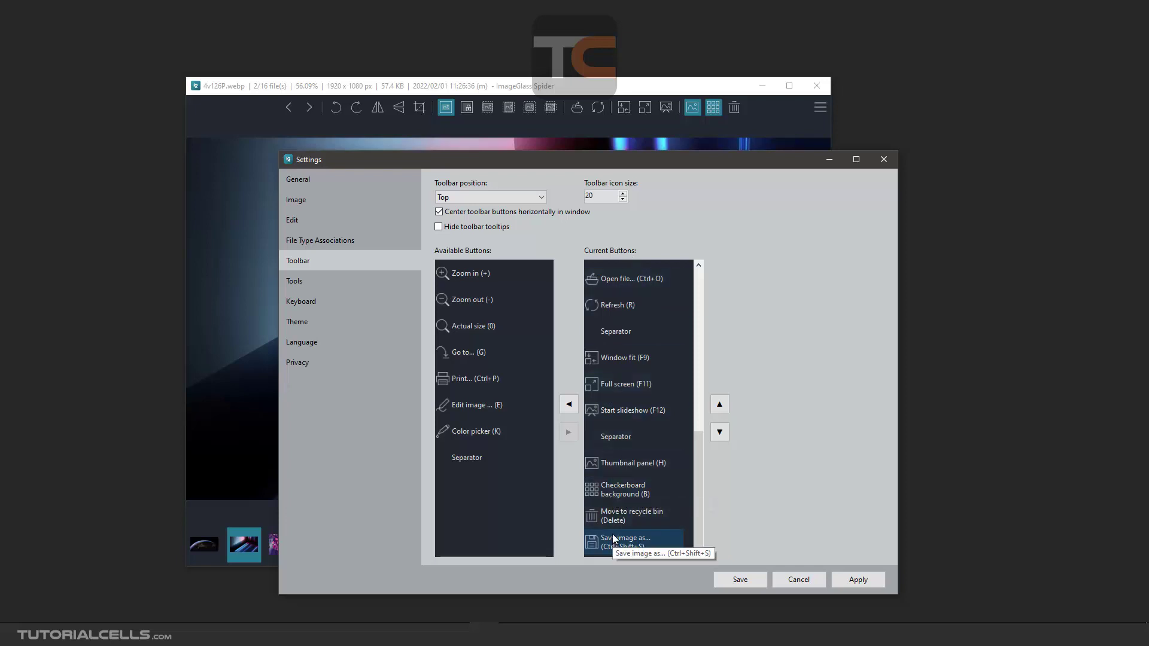
Add a separator to the current toolbar buttons and move it up two places, above Move to recycle bin
click(615, 103)
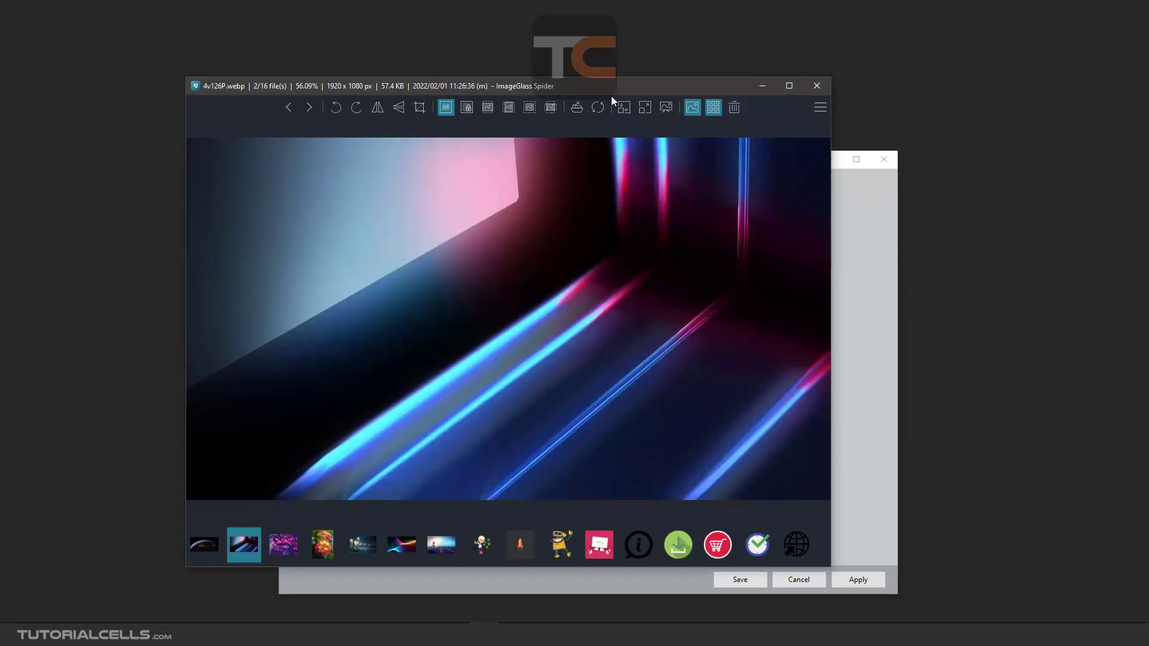
click(870, 234)
click(515, 454)
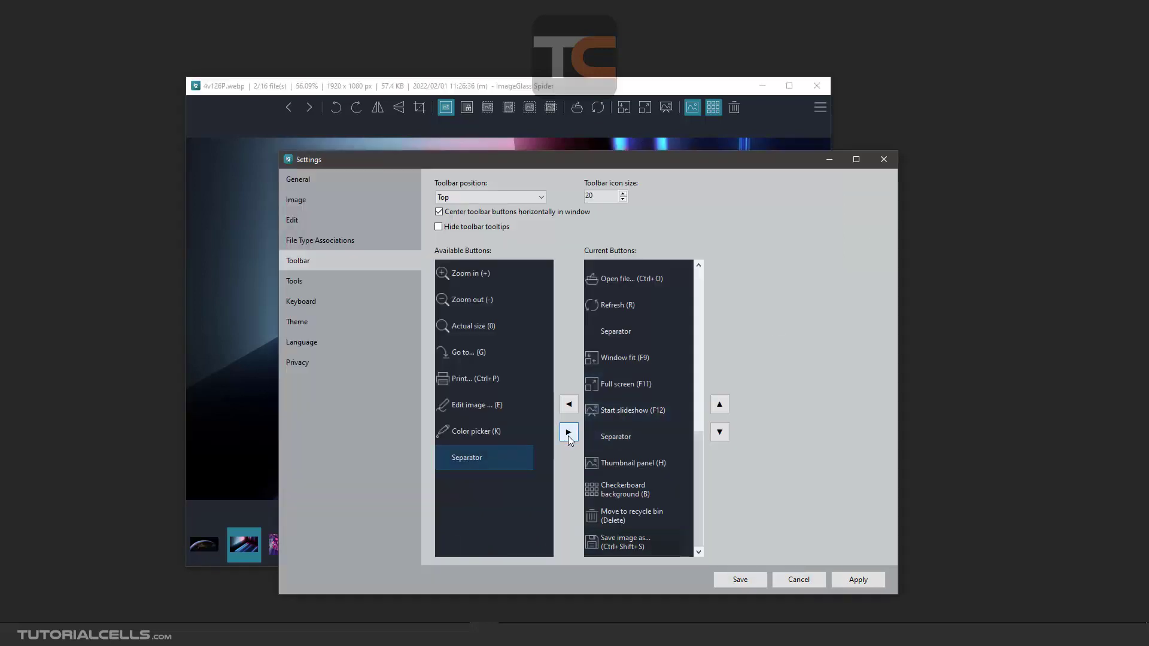
click(568, 433)
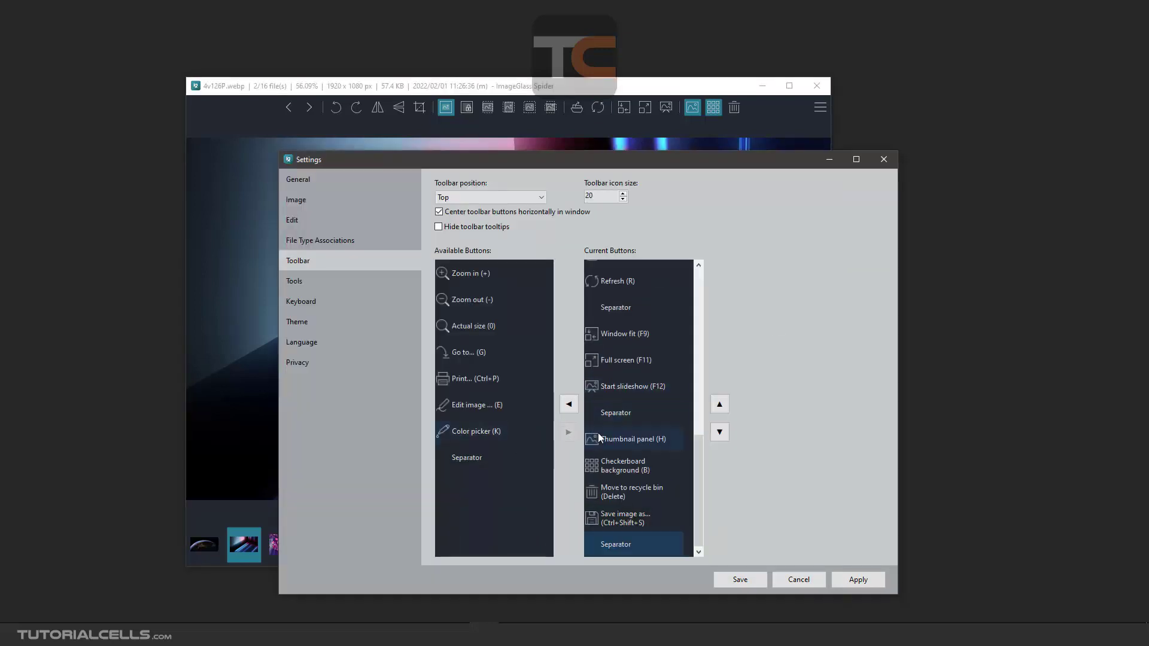
scroll(698, 472, up, 4)
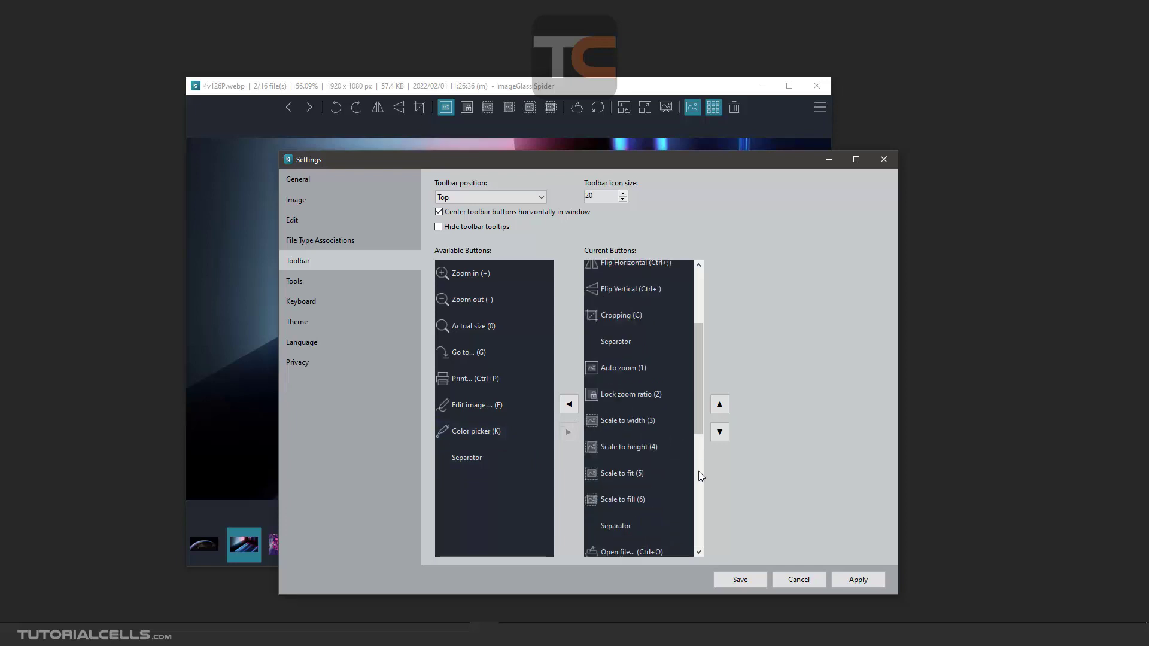
drag(698, 428, 707, 526)
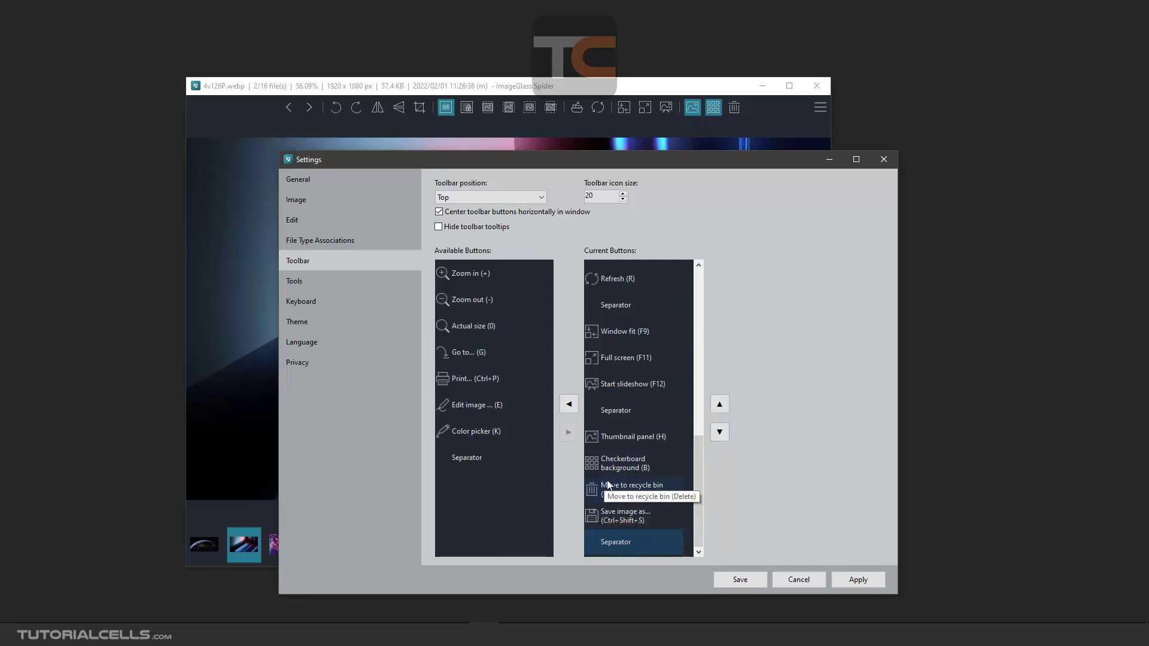
click(720, 405)
click(720, 406)
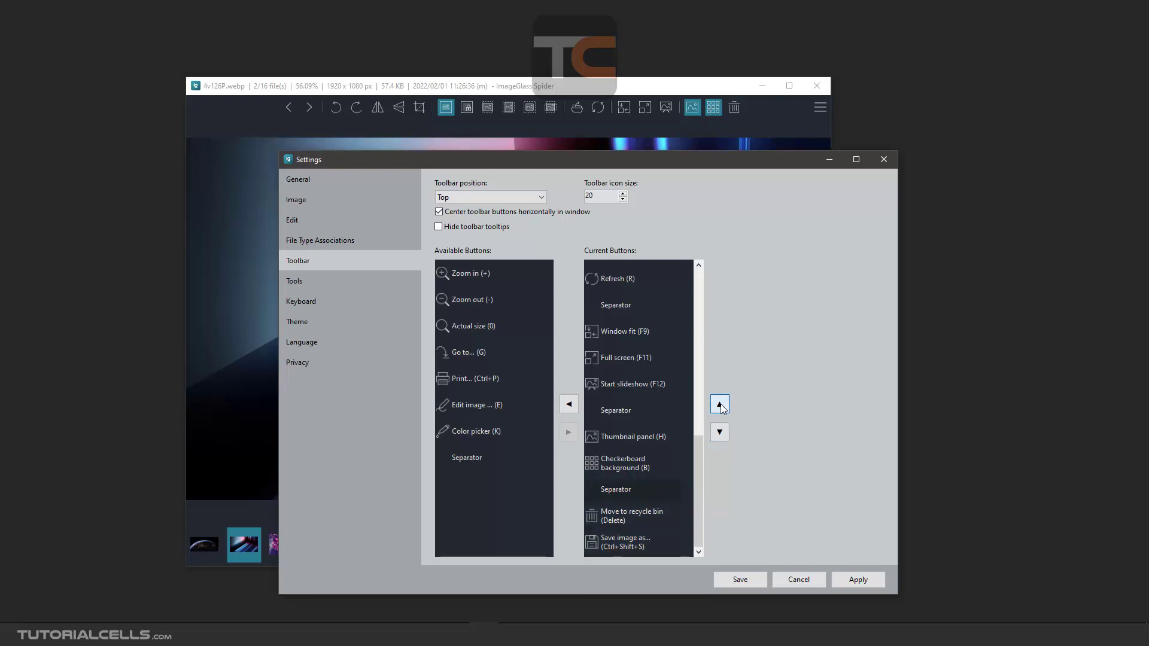
Add Color picker to the current toolbar buttons, apply the change and save the settings
click(496, 434)
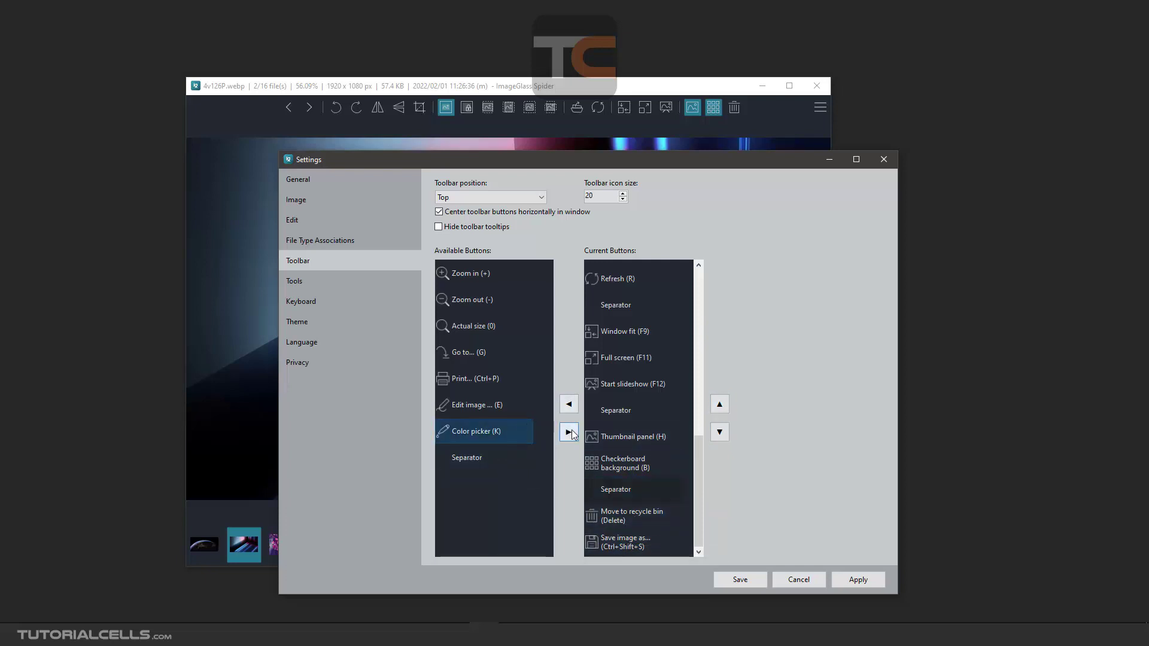
click(573, 433)
click(848, 583)
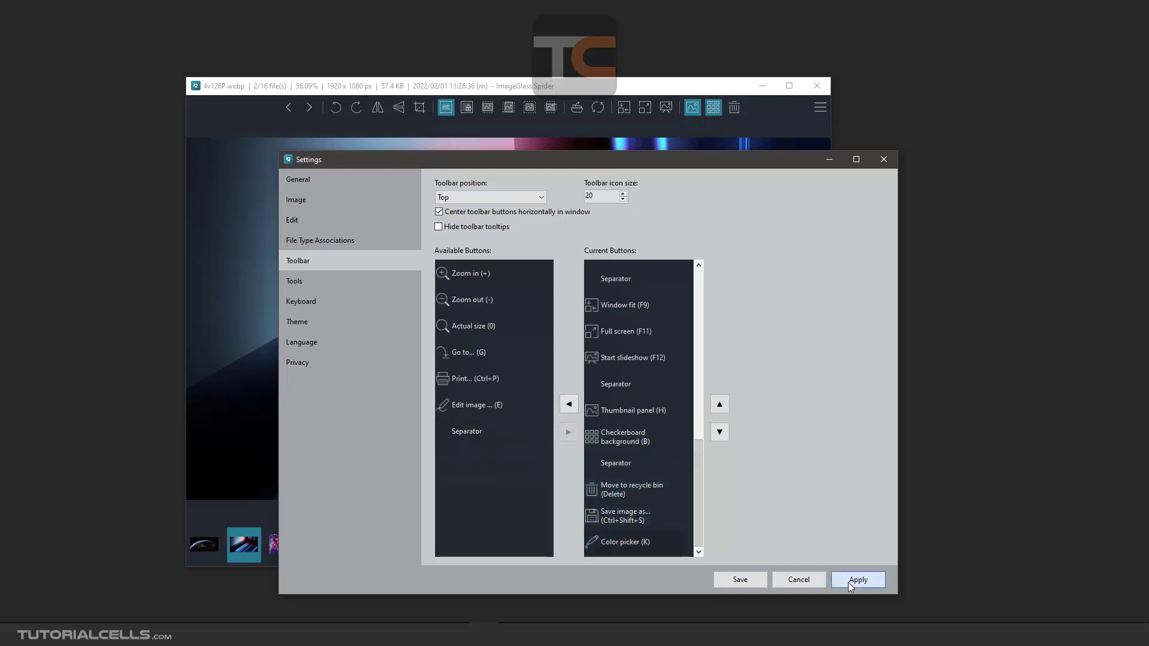
click(741, 581)
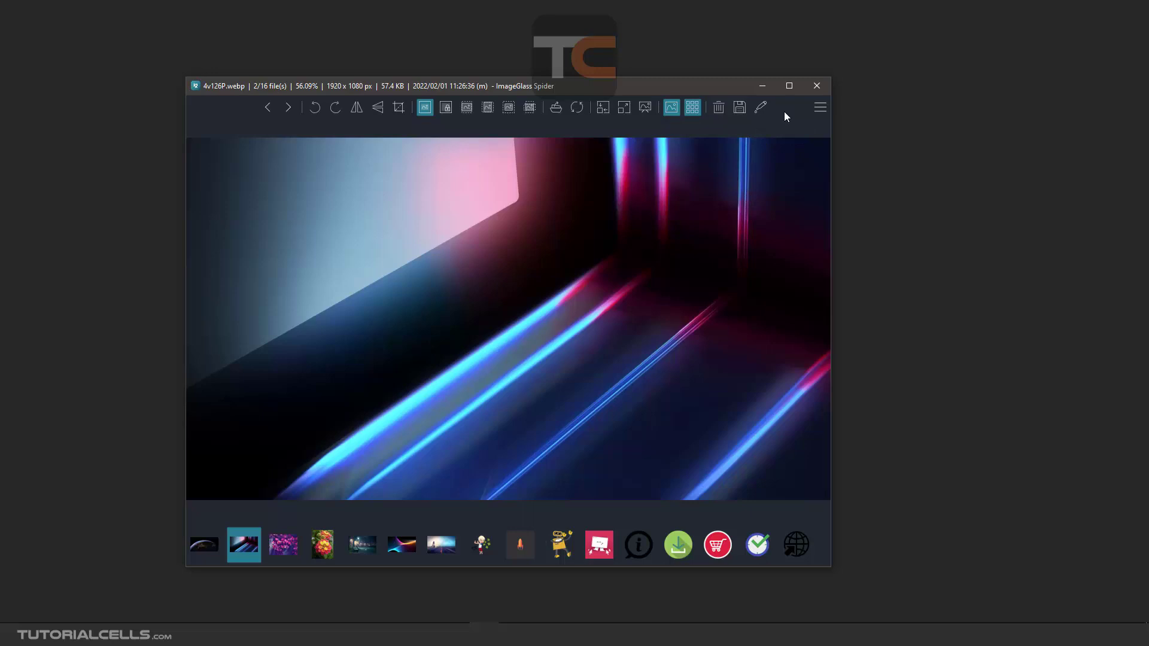
Reopen the Toolbar settings and examine the toolbar position choices and the icon size setting
click(818, 108)
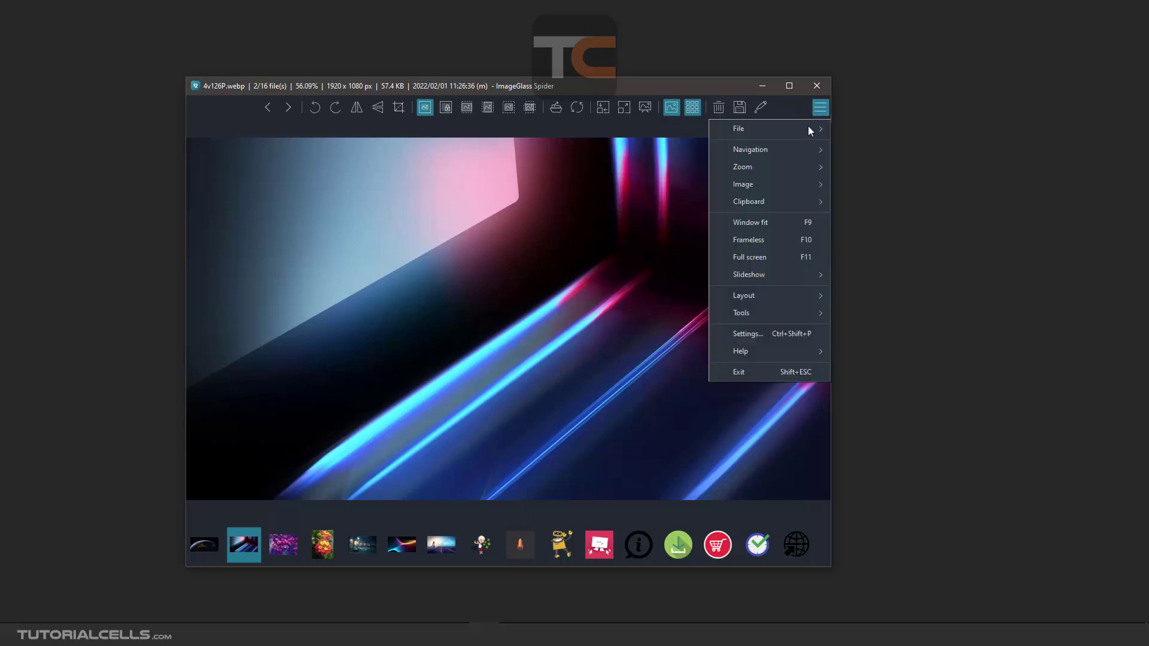
click(770, 329)
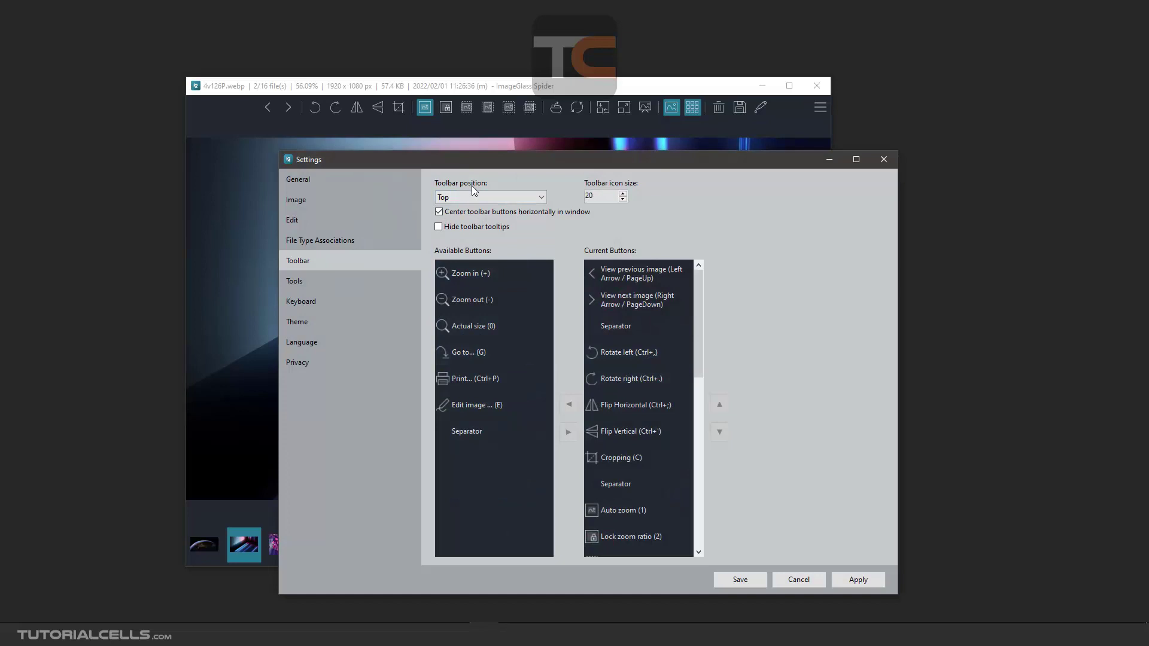
click(483, 196)
click(483, 196)
drag(593, 195, 567, 196)
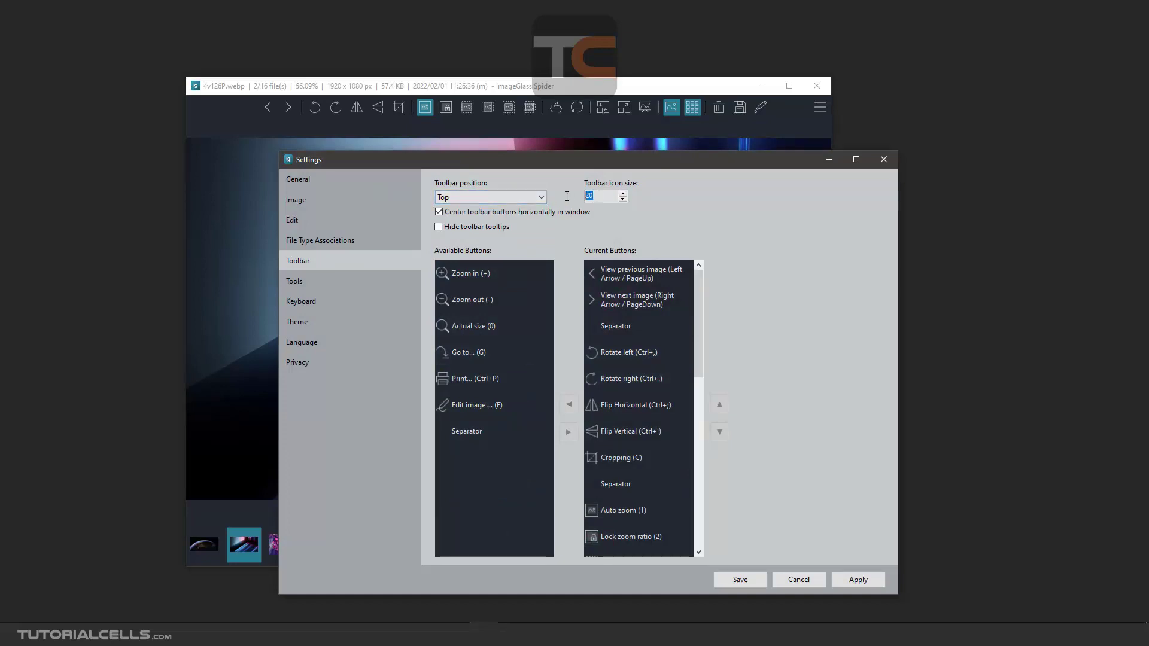
click(301, 121)
click(851, 232)
Review the Tools settings and the Keyboard settings, including the actions offered for Space / Backspace
click(375, 287)
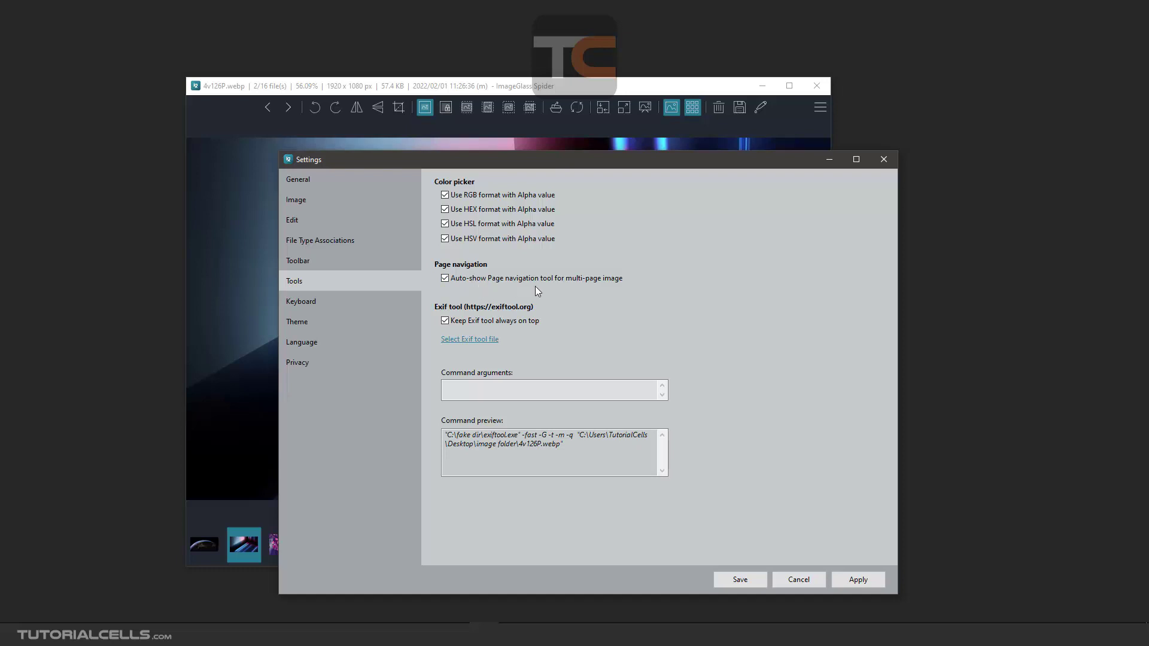
click(352, 305)
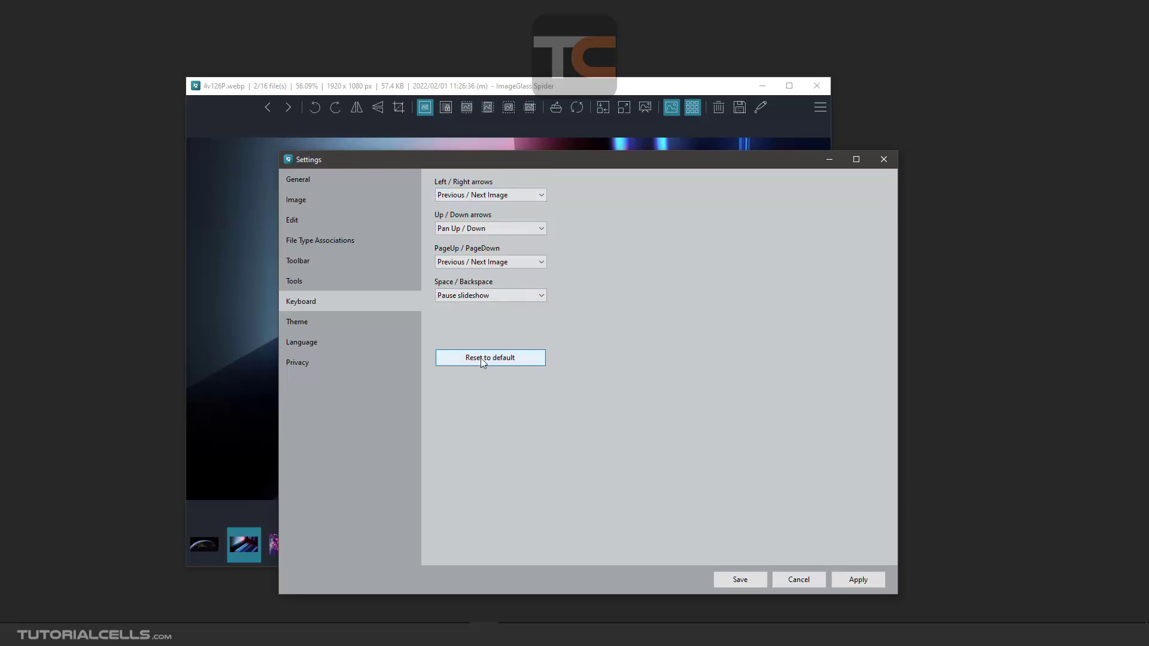
click(477, 295)
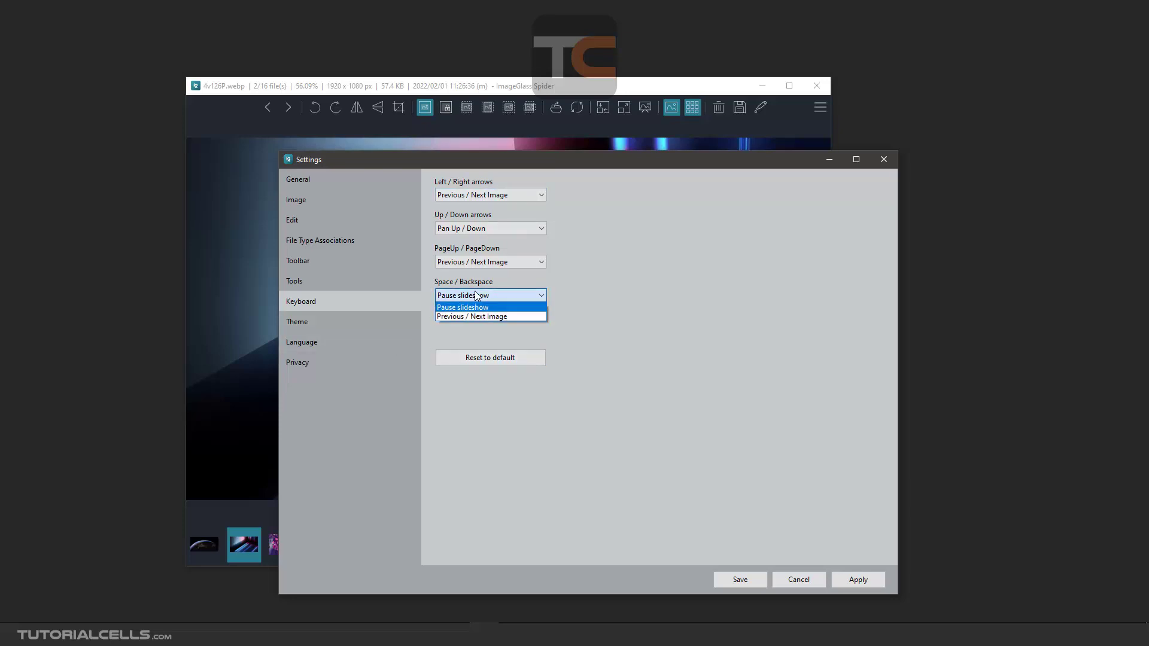
click(478, 295)
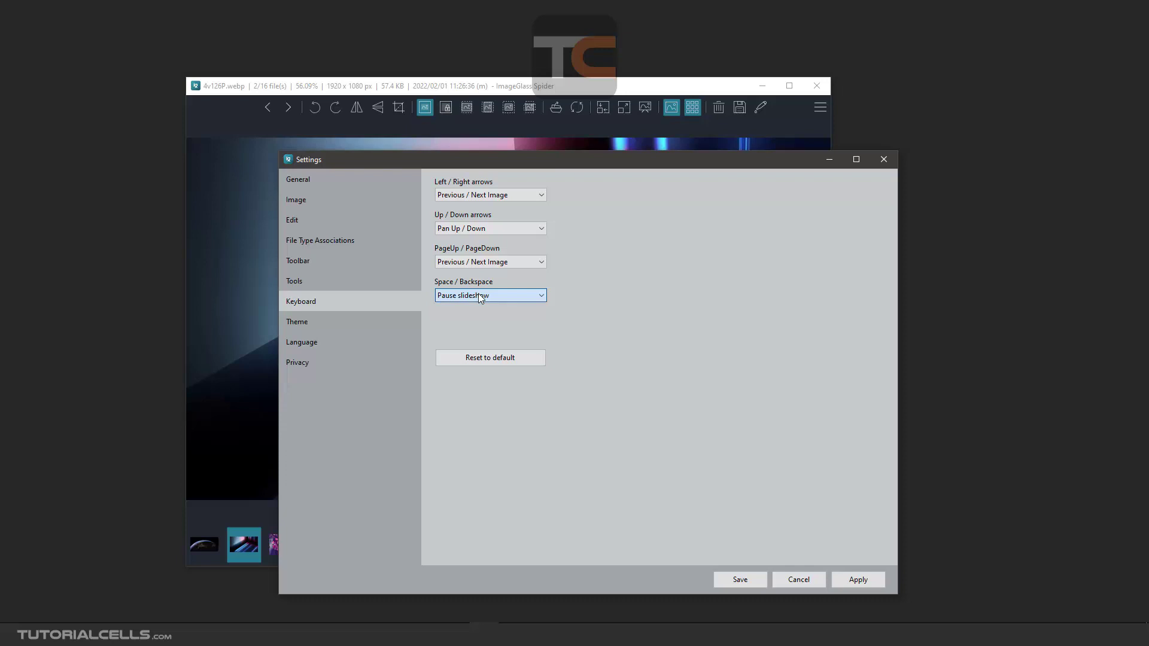
Open the Theme settings and browse the downloadable theme packs on the ImageGlass website
click(375, 321)
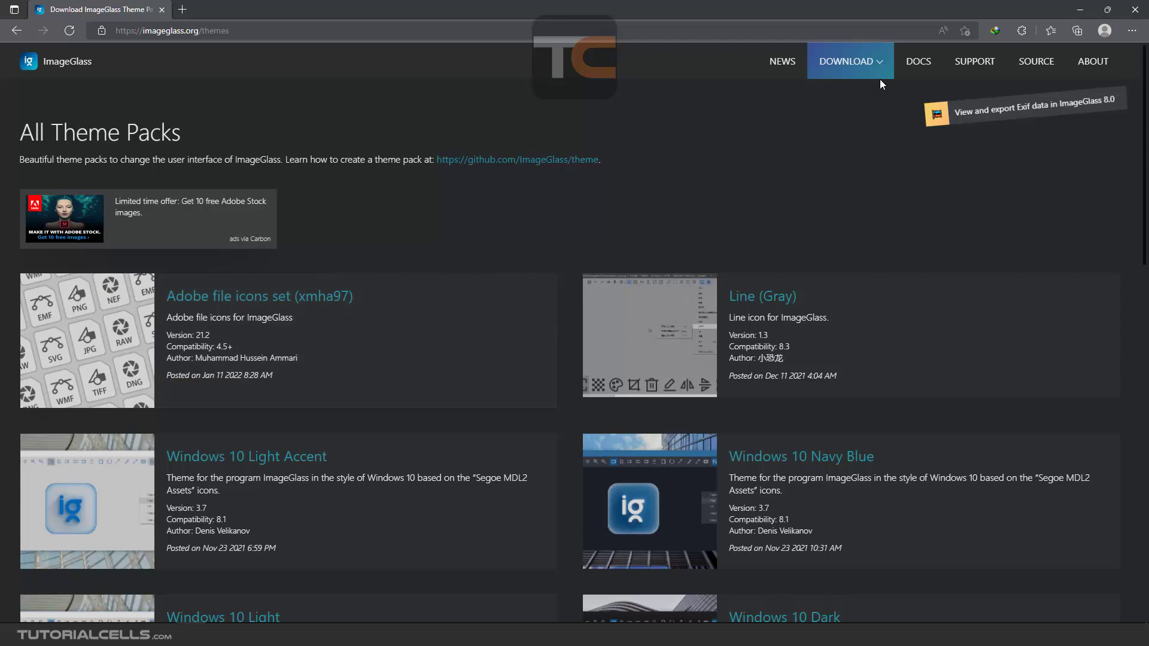
mouse_move(886, 74)
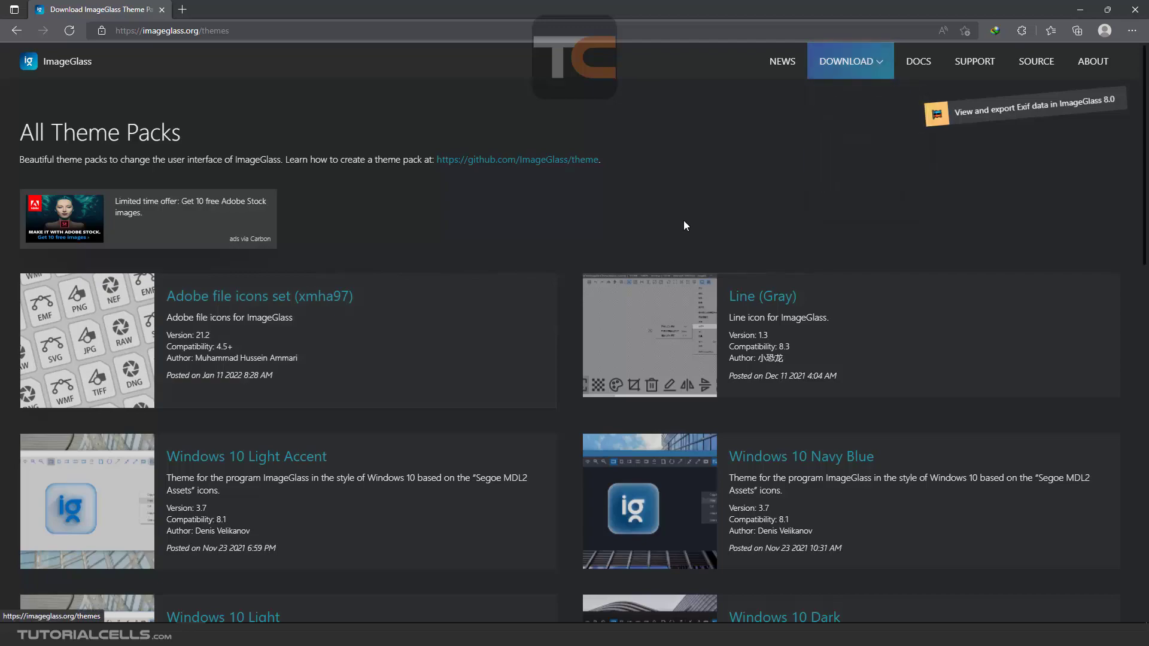
scroll(738, 311, down, 10)
scroll(737, 310, up, 10)
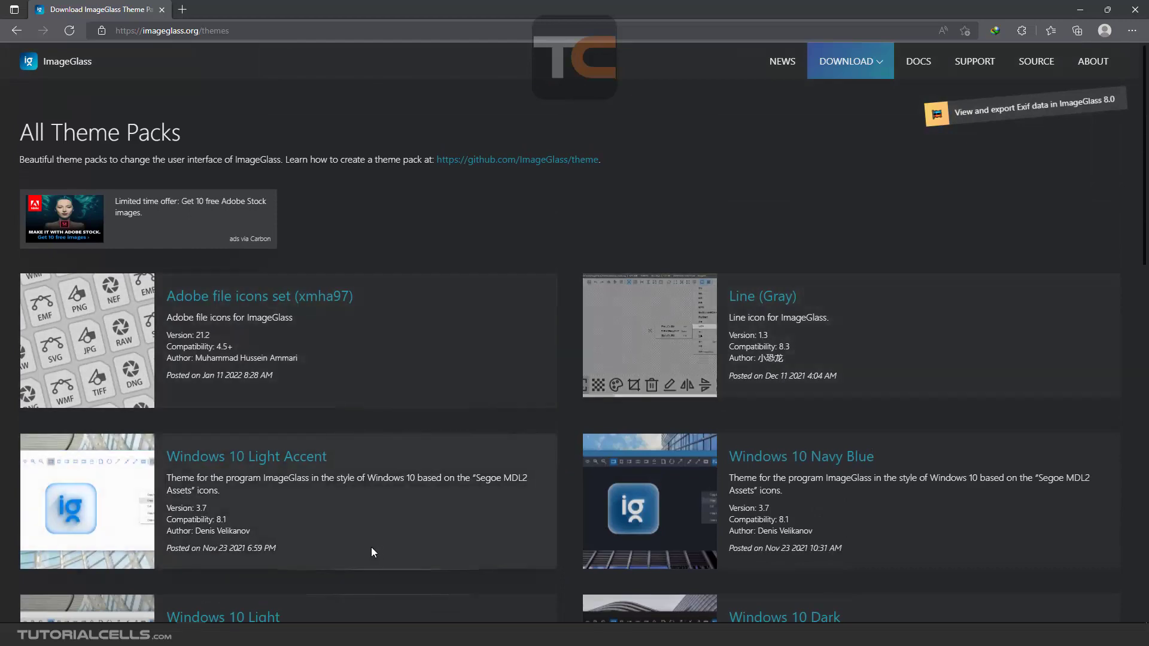
Return to the ImageGlass Theme settings, look at the file picker for installing a theme, and cancel it
click(545, 506)
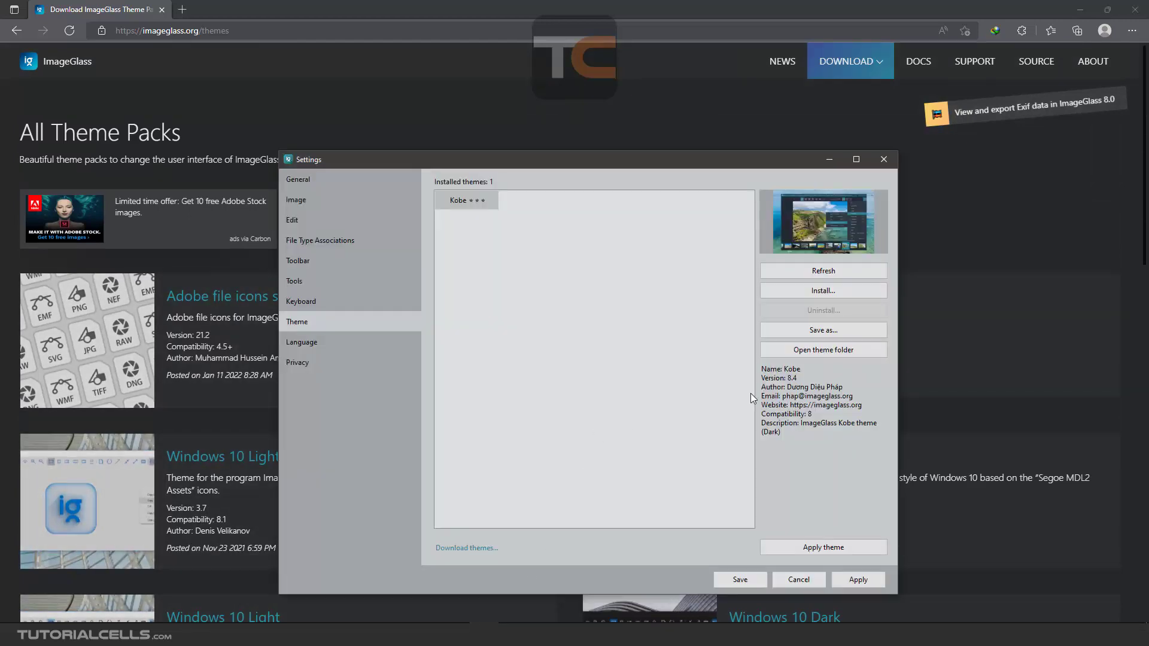
click(814, 292)
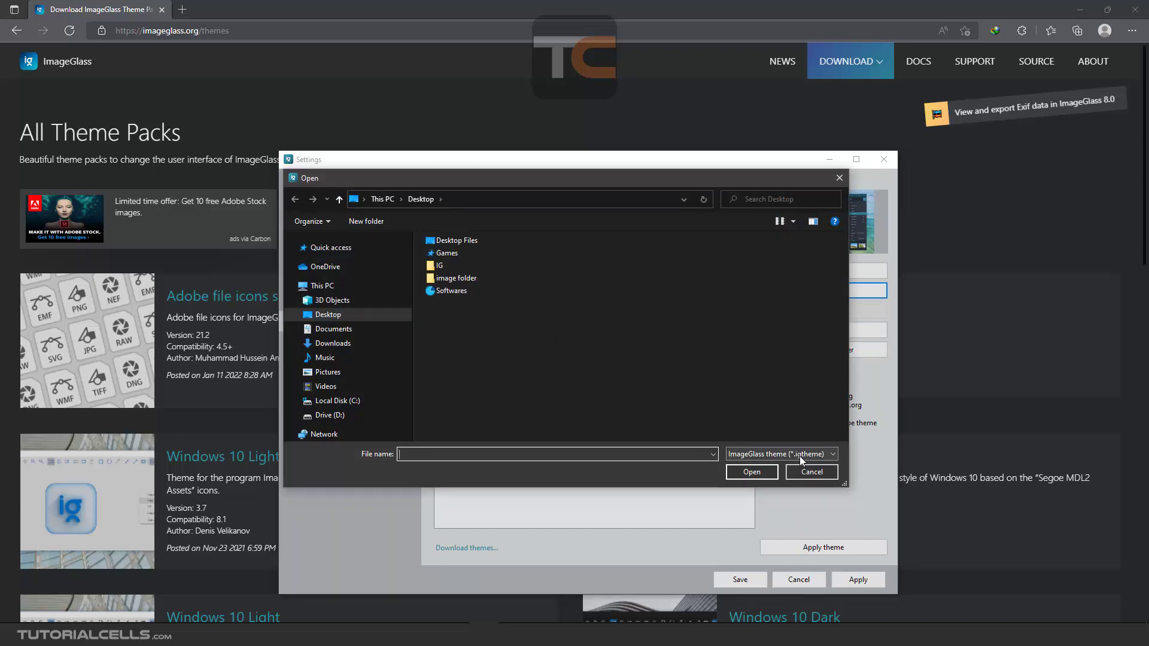
click(809, 471)
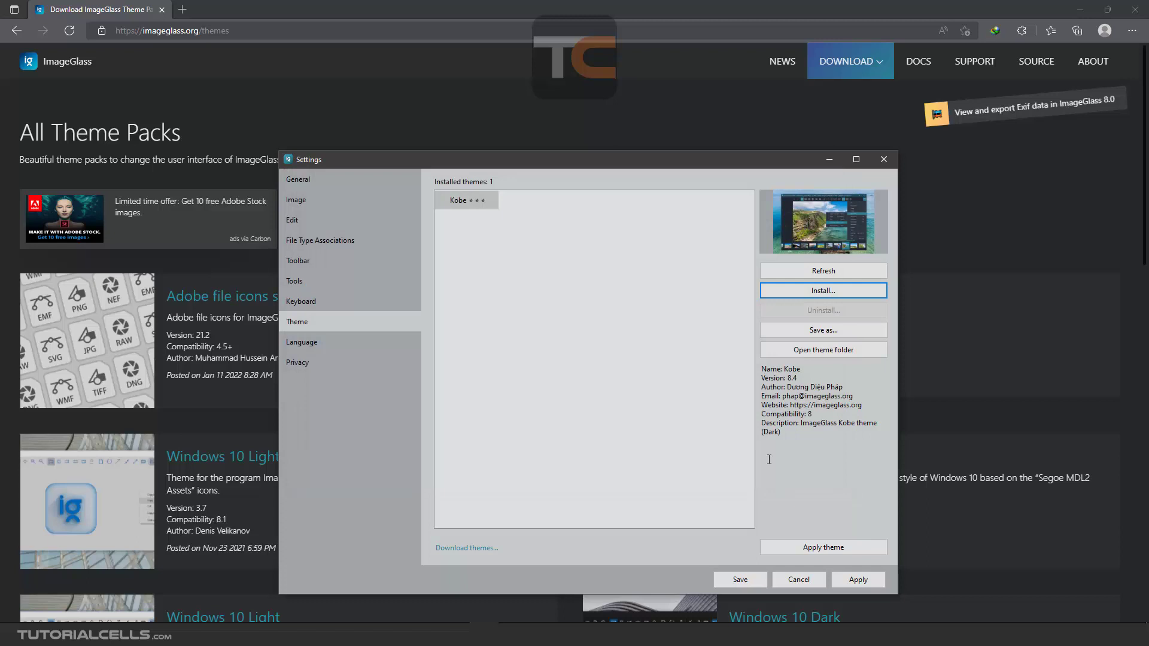
Open the Language settings, view the list of installed languages, and close the settings window
click(381, 346)
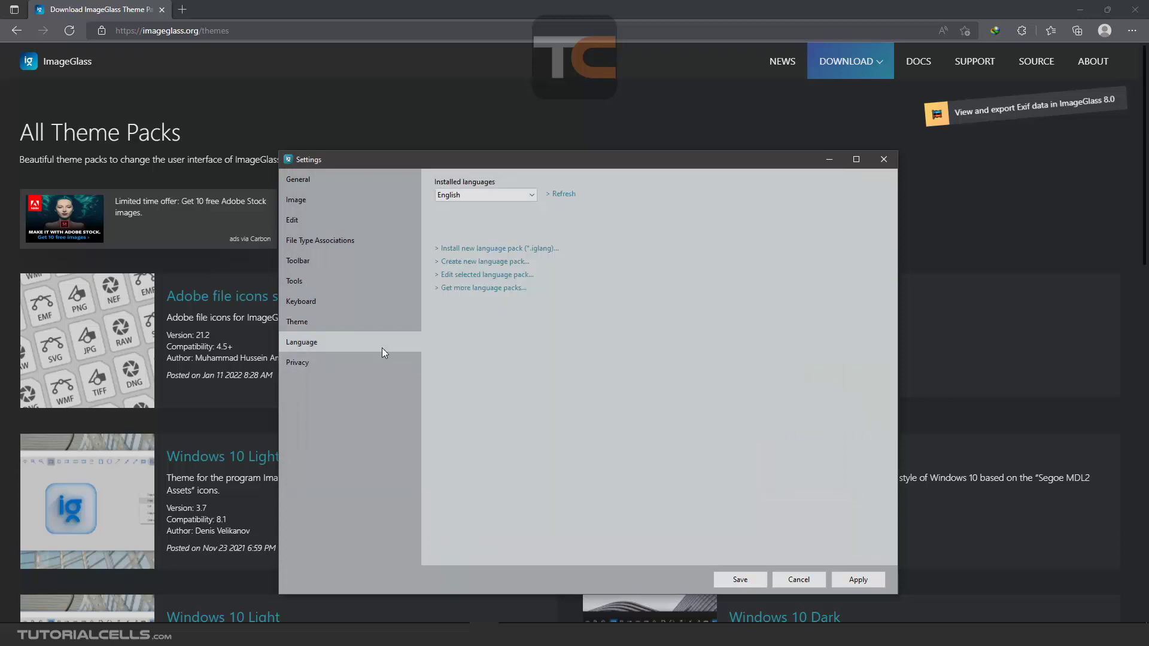
click(484, 195)
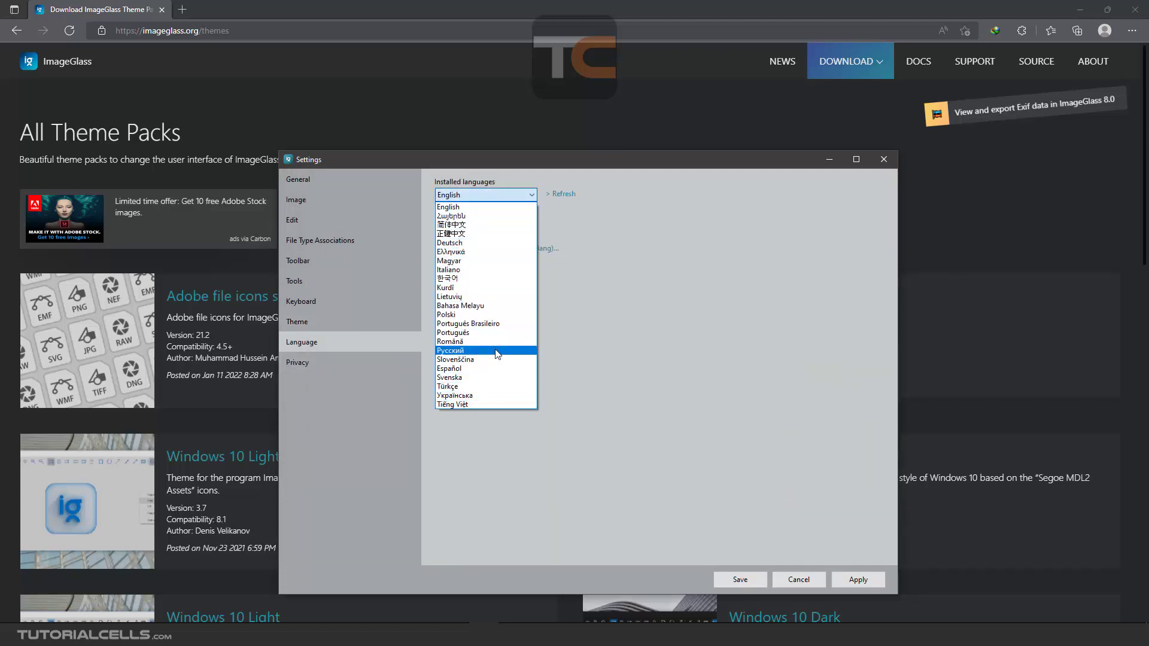
click(598, 249)
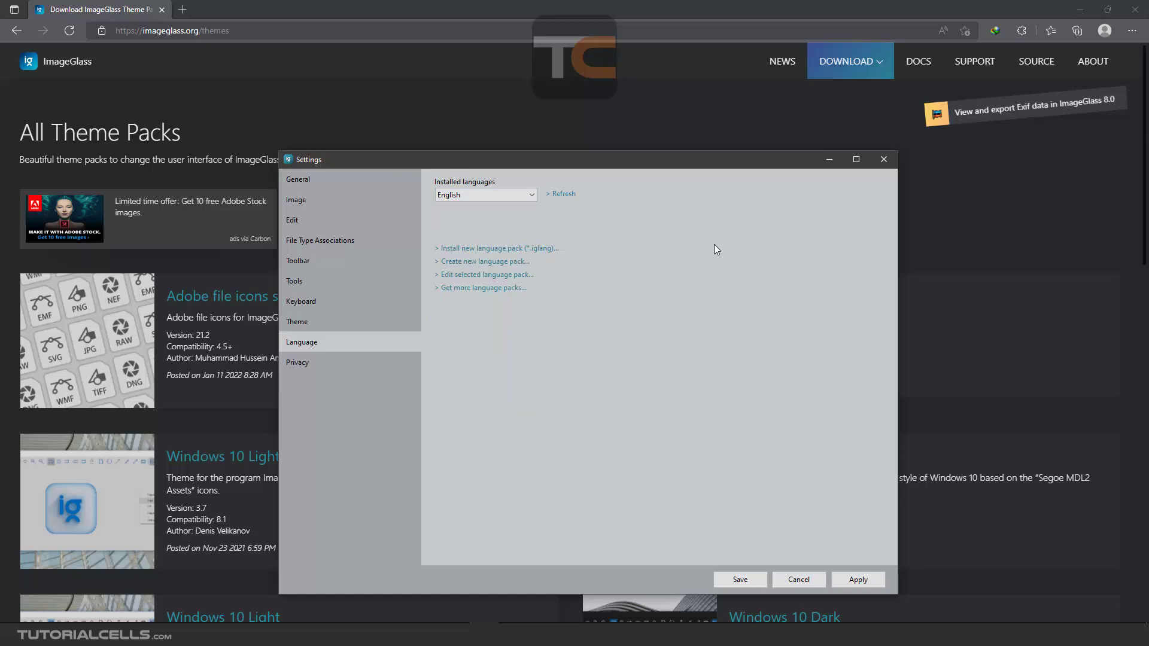
drag(799, 168, 805, 151)
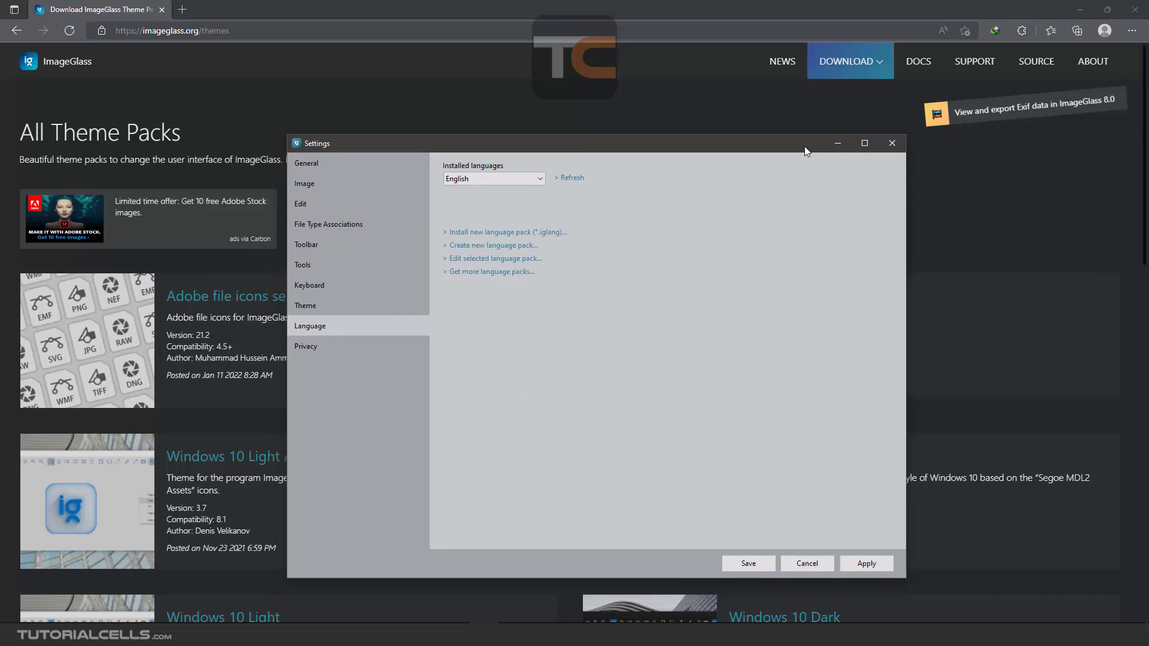
click(886, 149)
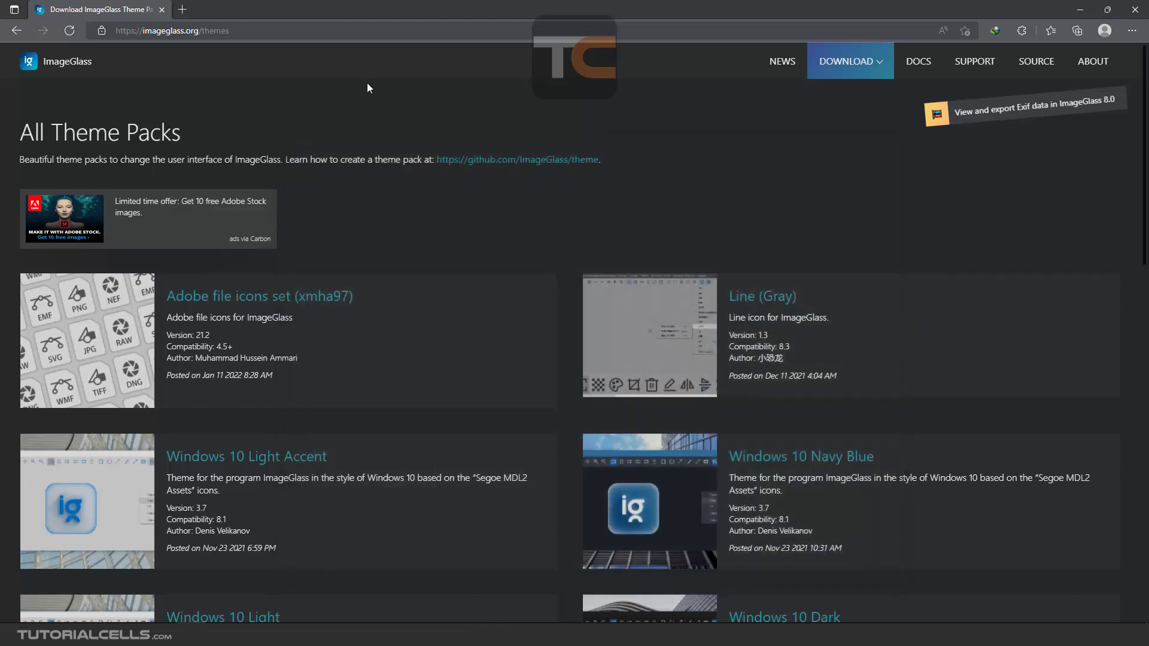